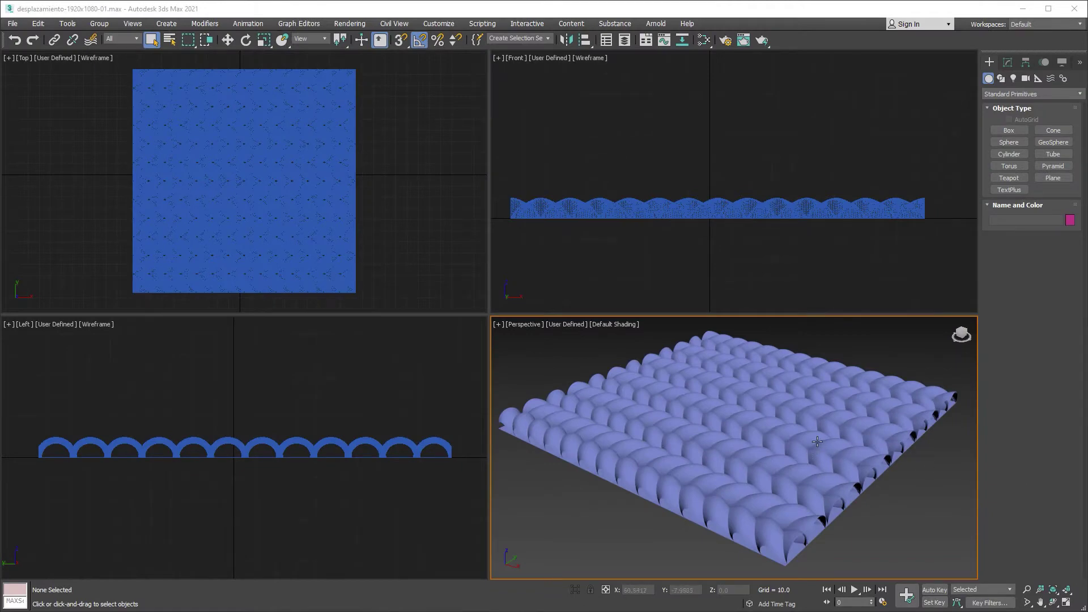
Step: Maximize the Perspective view and zoom in on the knit plane shown with Edged Faces
mouse_move(816, 447)
alt+middle_down()
mouse_move(784, 470)
mouse_move(770, 462)
alt+middle_up()
key(alt+w)
scroll(789, 377, down, 3)
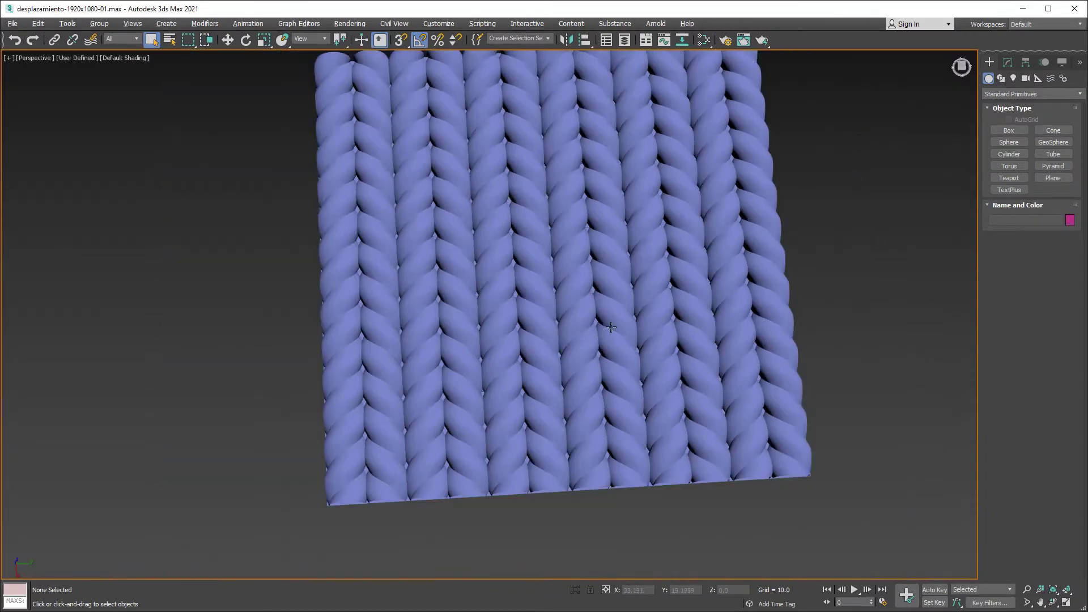
mouse_move(515, 412)
alt+middle_down()
mouse_move(603, 397)
mouse_move(601, 351)
mouse_move(603, 397)
mouse_move(439, 410)
alt+middle_up()
key(F4)
scroll(440, 411, up, 5)
scroll(439, 410, down, 5)
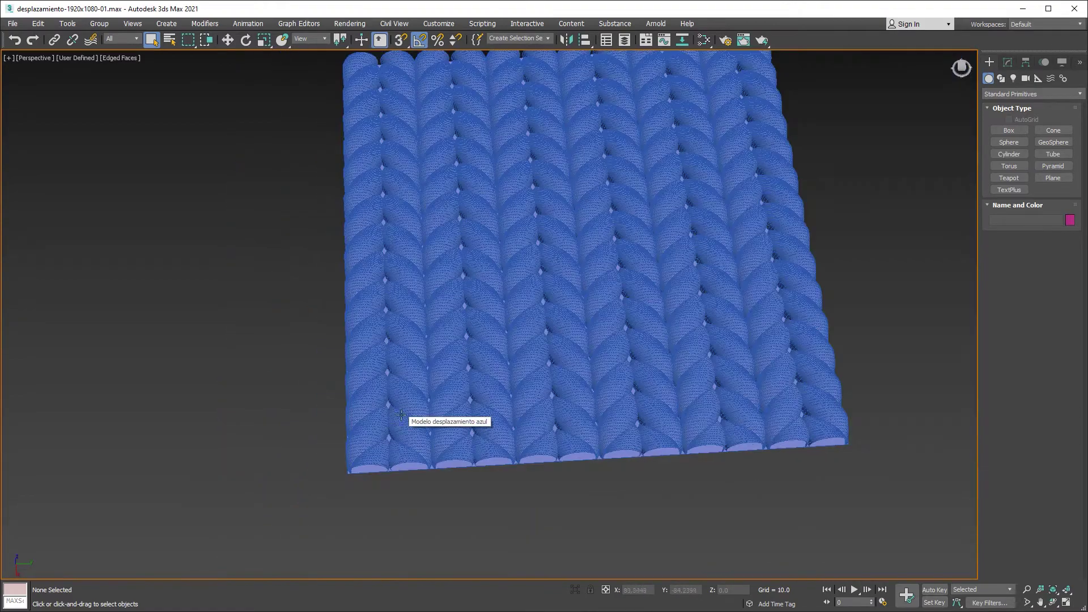
Step: Unhide Cylinder005 and Cylinder006 with Unhide by Name
click(1062, 63)
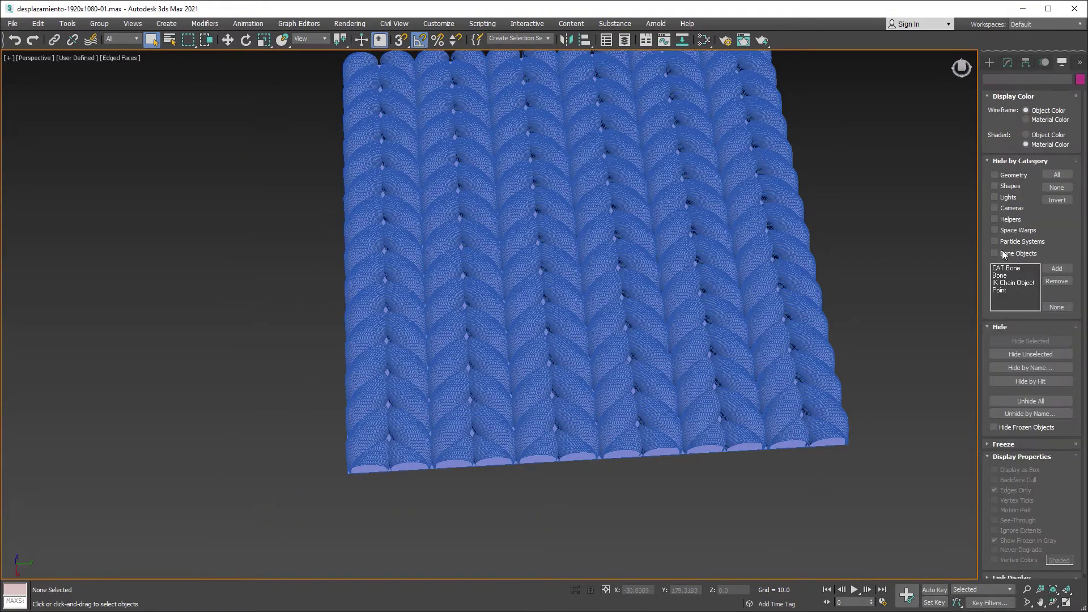
click(1028, 414)
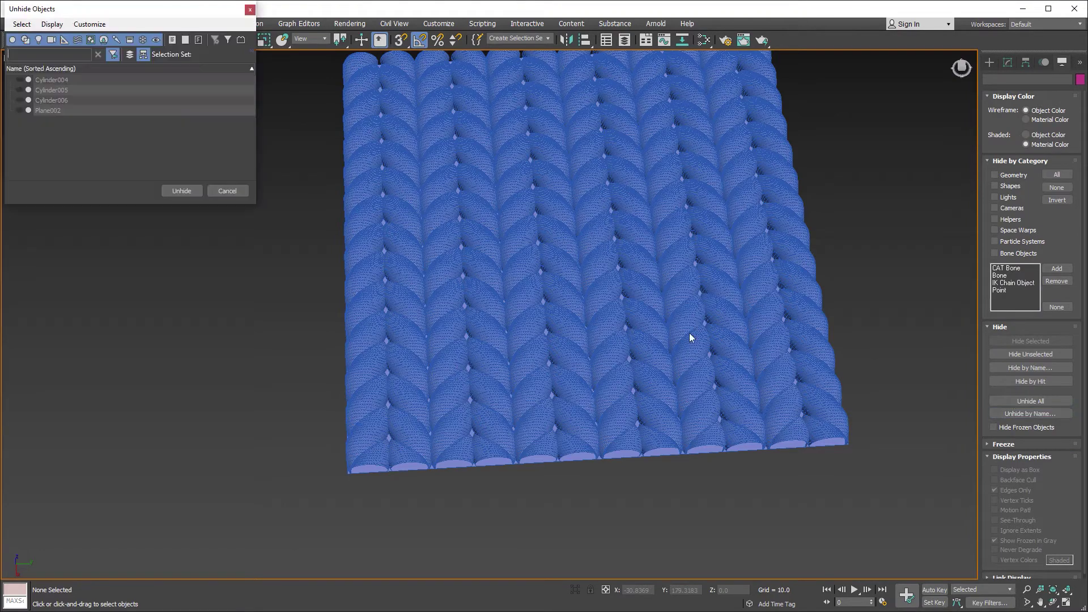
click(104, 100)
ctrl+click(74, 89)
click(170, 190)
Step: Select the purple cylinder and return to the four-view layout with Top view active
alt+middle_drag(286, 237, 361, 229)
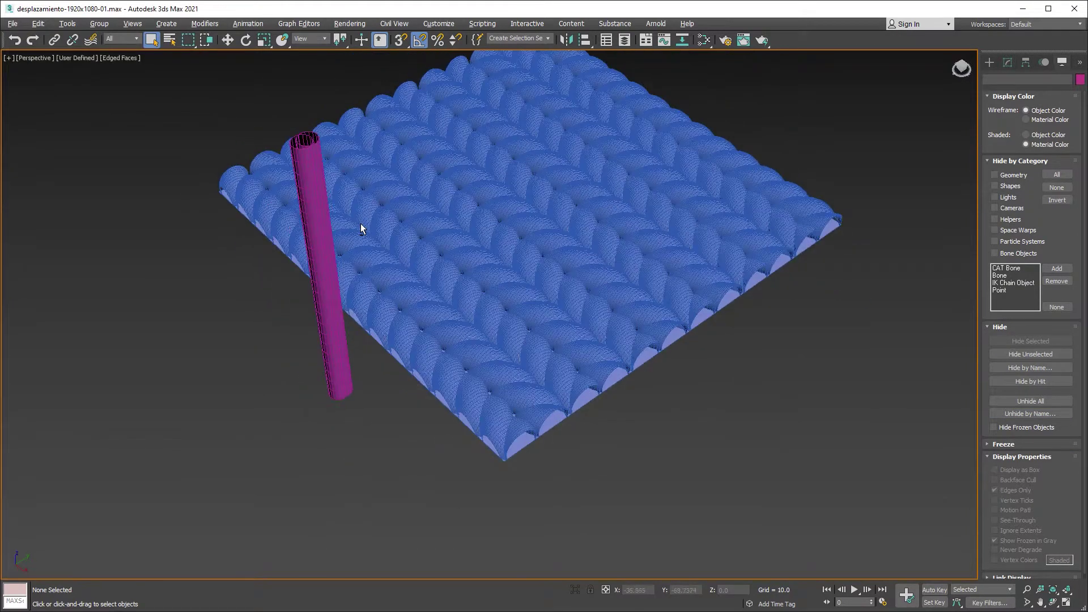
click(329, 335)
scroll(329, 295, down, 2)
key(alt+w)
right_click(372, 265)
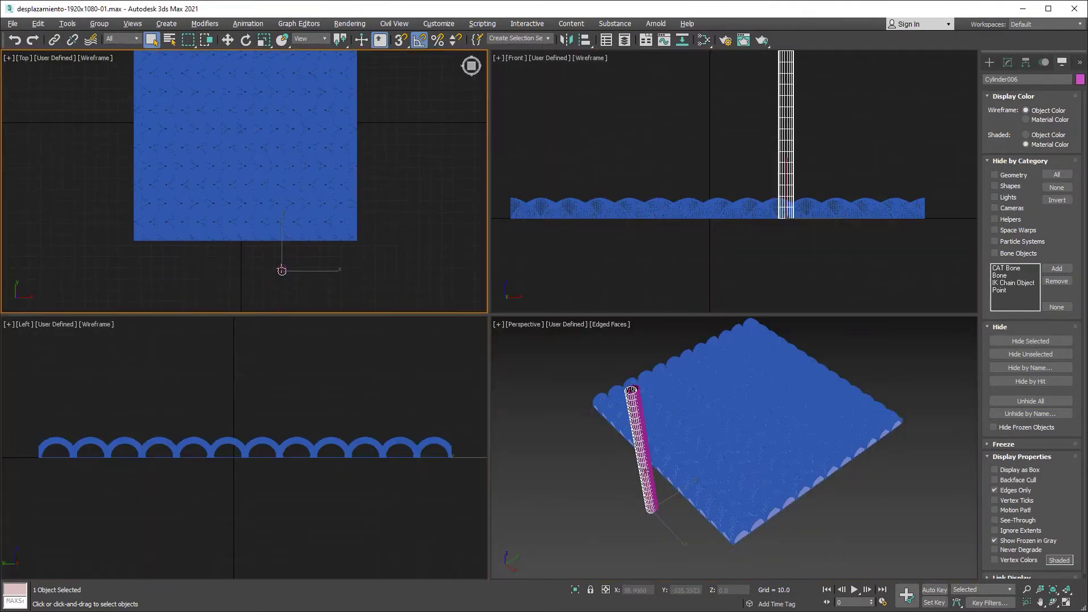
scroll(284, 259, up, 5)
scroll(284, 227, up, 2)
scroll(283, 187, up, 1)
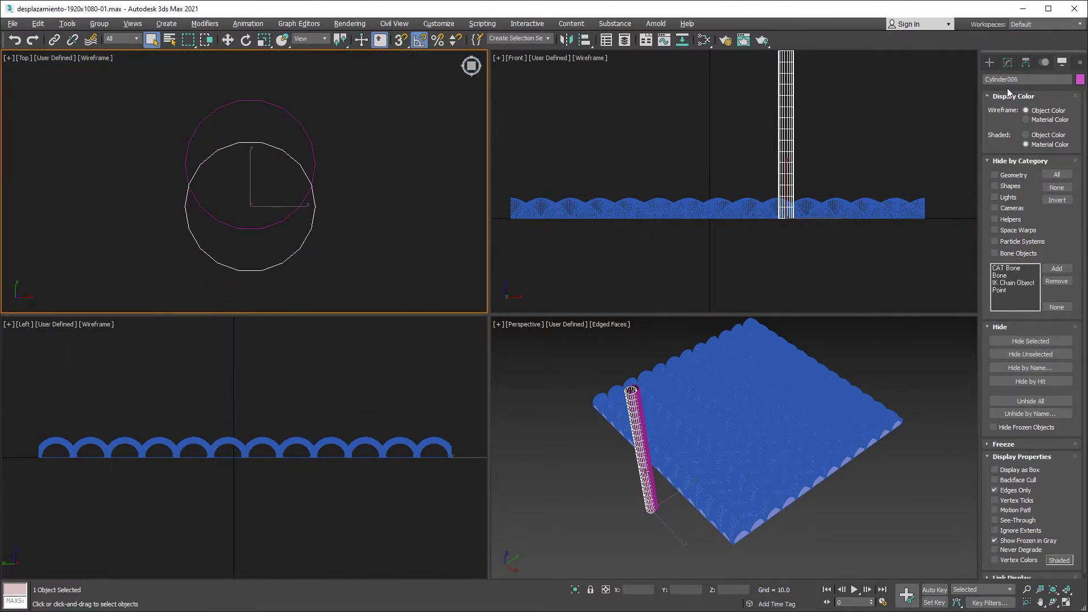
Step: Attach the second cylinder into Cylinder006 as one editable poly
click(1008, 63)
click(1004, 446)
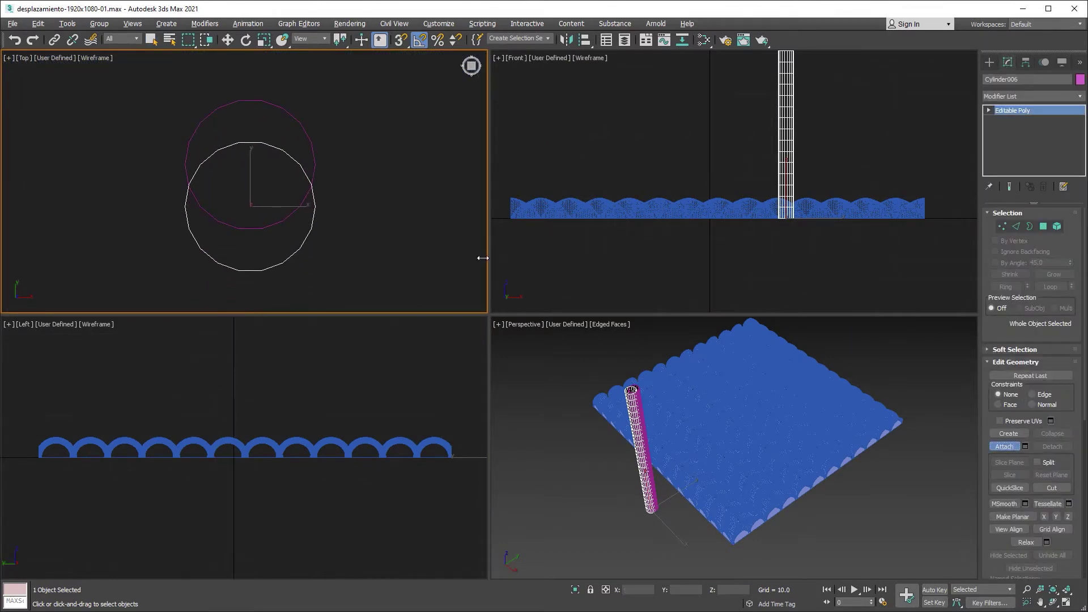
click(314, 157)
Step: Move the pivot up between the two circles using Affect Pivot Only
key(w)
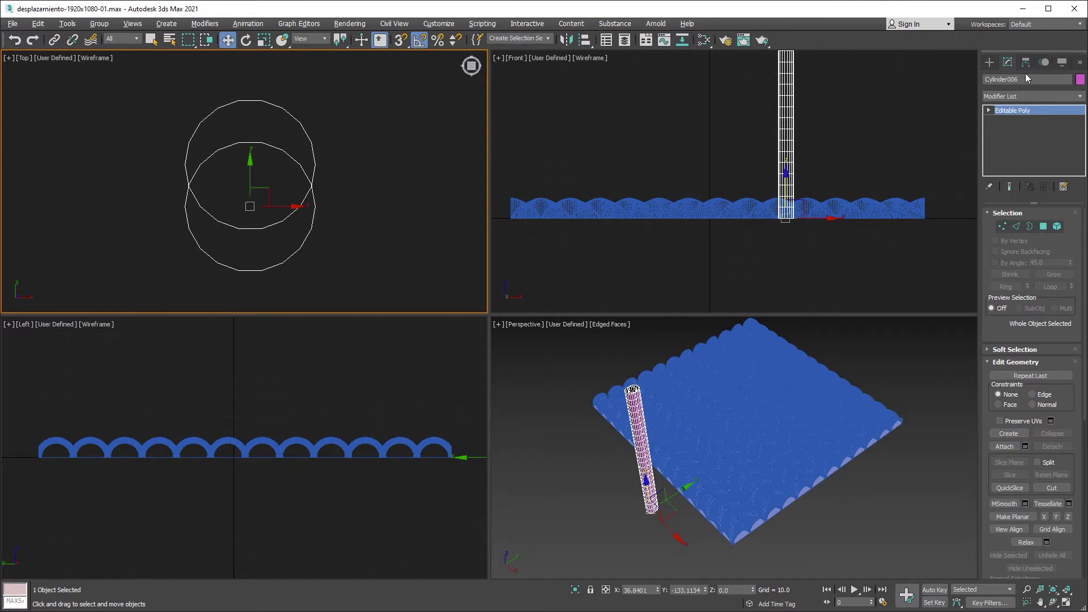
click(1025, 62)
click(1032, 140)
scroll(279, 205, up, 2)
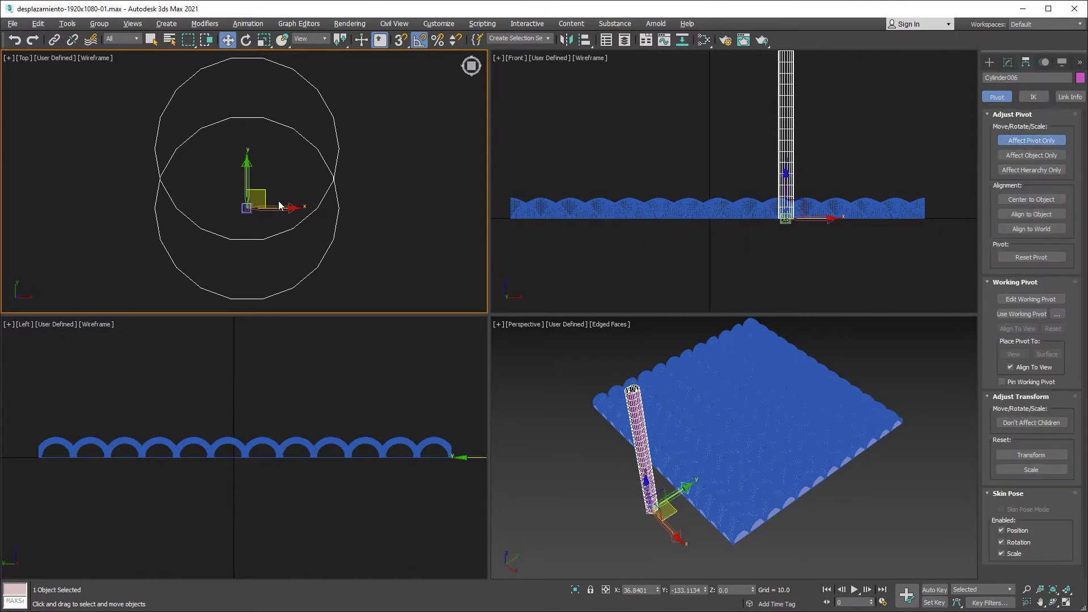
drag(279, 205, 279, 173)
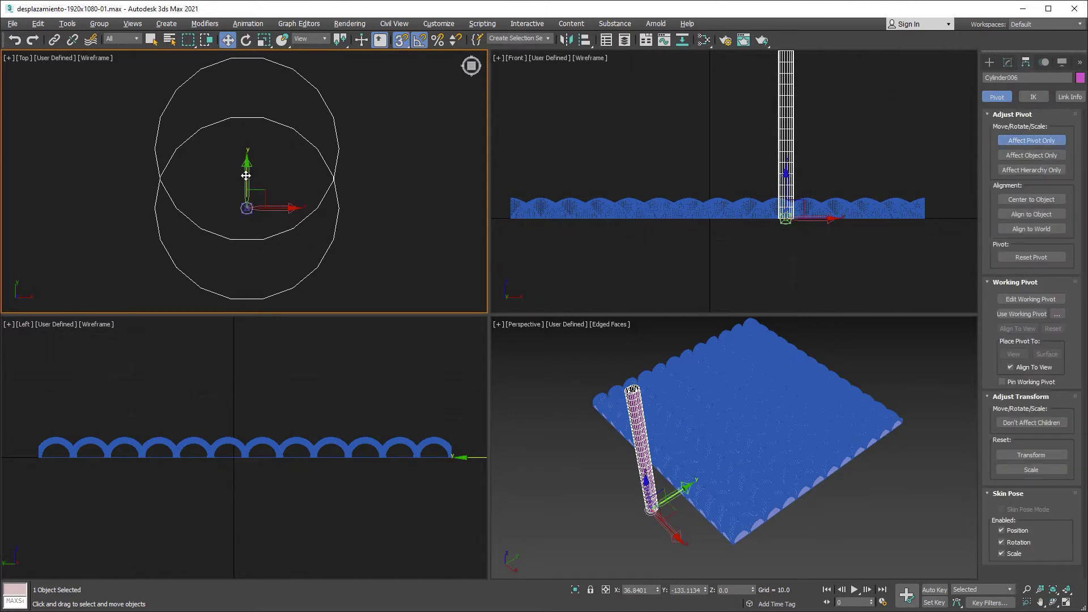
click(1002, 142)
click(1008, 63)
Step: Add a Twist modifier with a 436° angle to the joined cylinders
click(1080, 97)
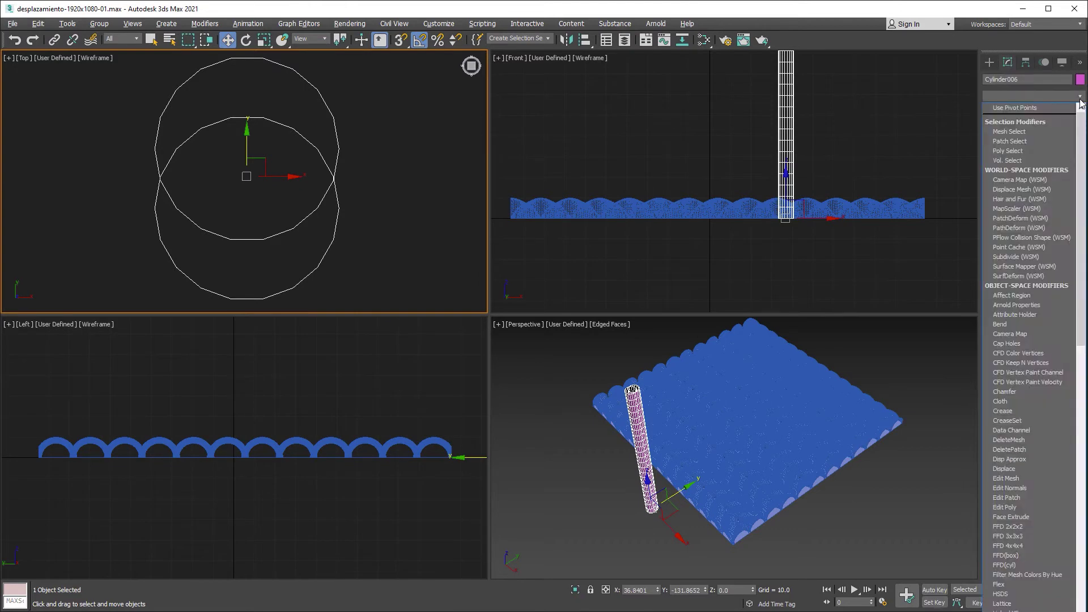
text(tw)
key(Return)
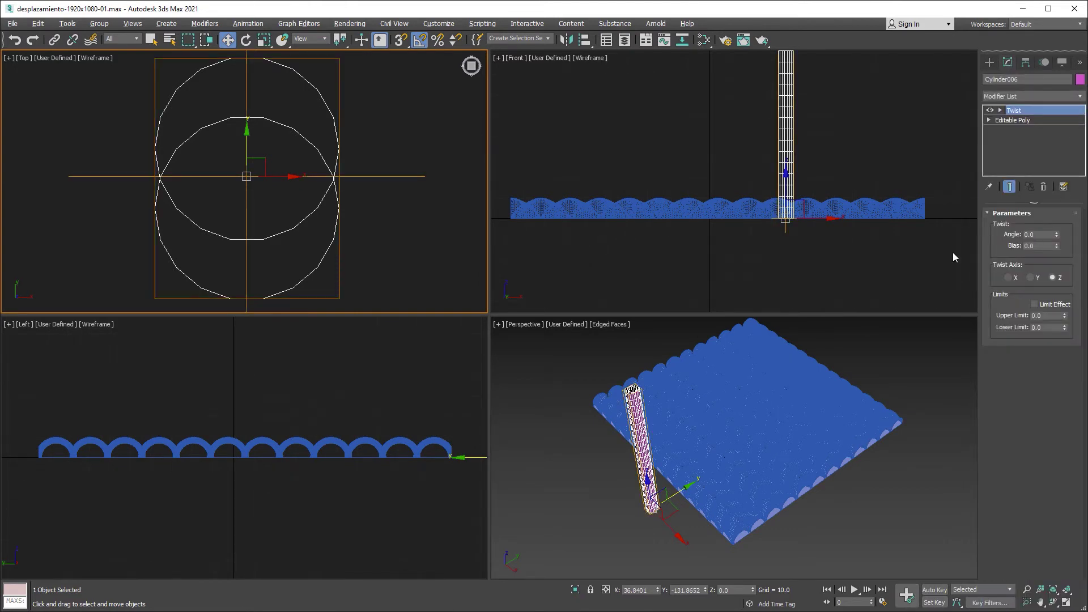
right_click(767, 384)
key(alt+w)
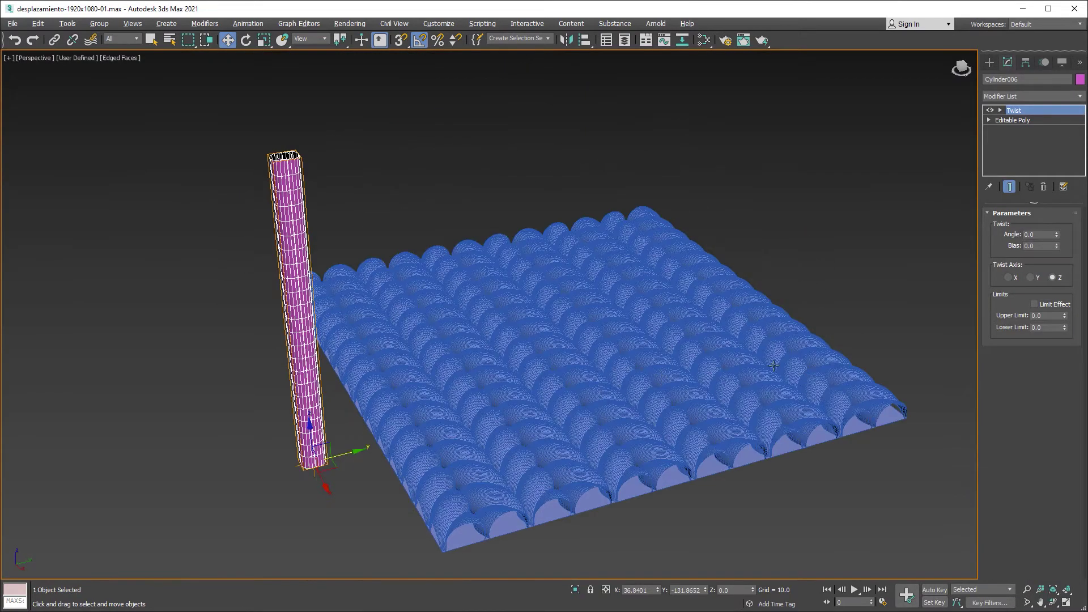
drag(1056, 233, 1056, 85)
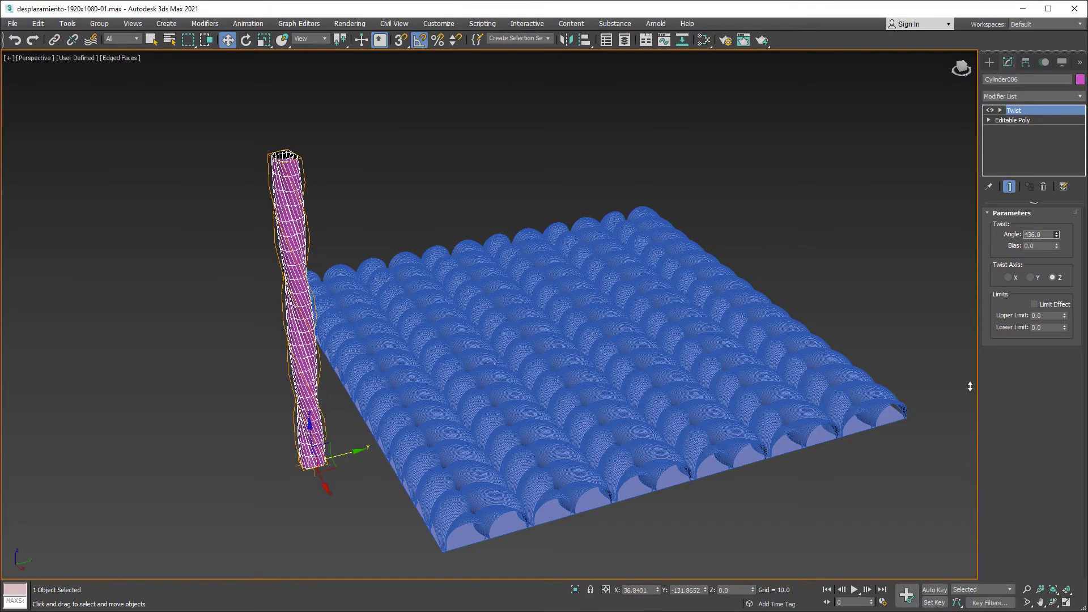
Step: Try scaling the twisted cylinder down to a short stub, then undo it
alt+middle_drag(516, 320, 267, 71)
click(264, 39)
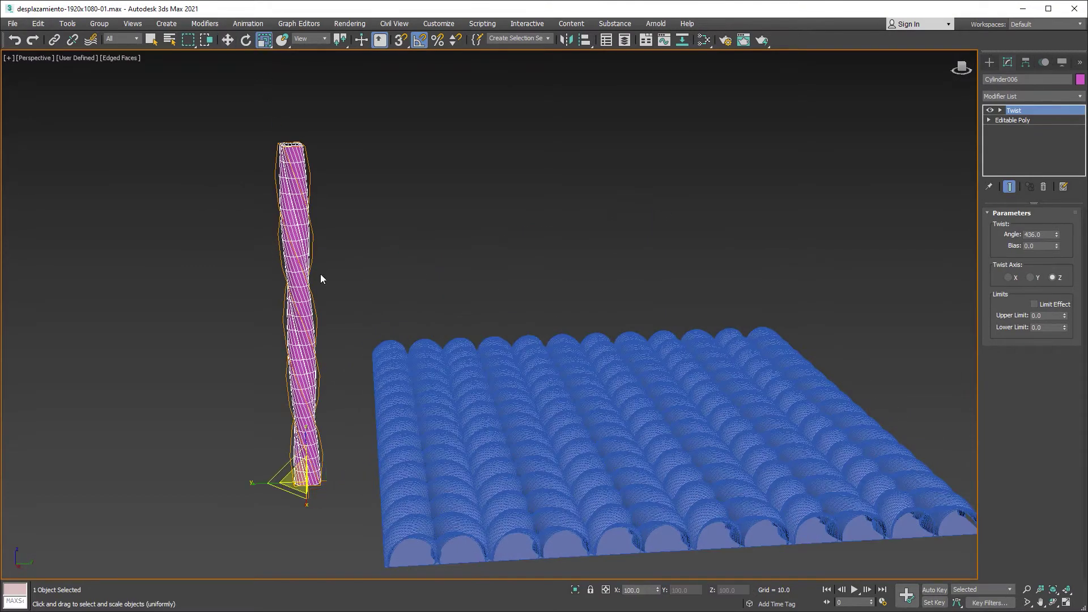
alt+middle_drag(321, 274, 309, 360)
drag(309, 361, 308, 520)
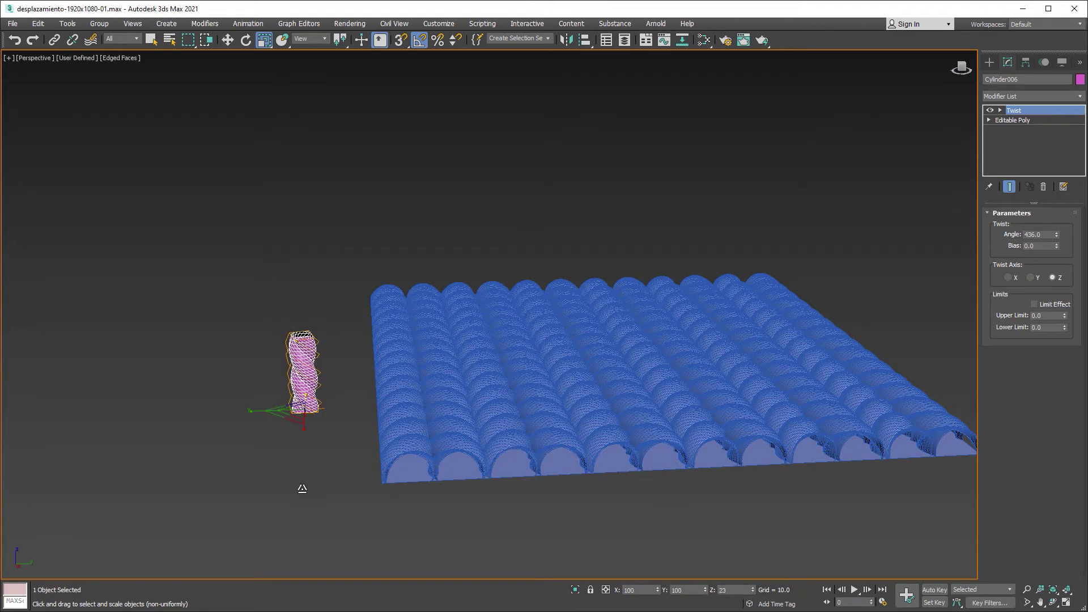
key(ctrl+z)
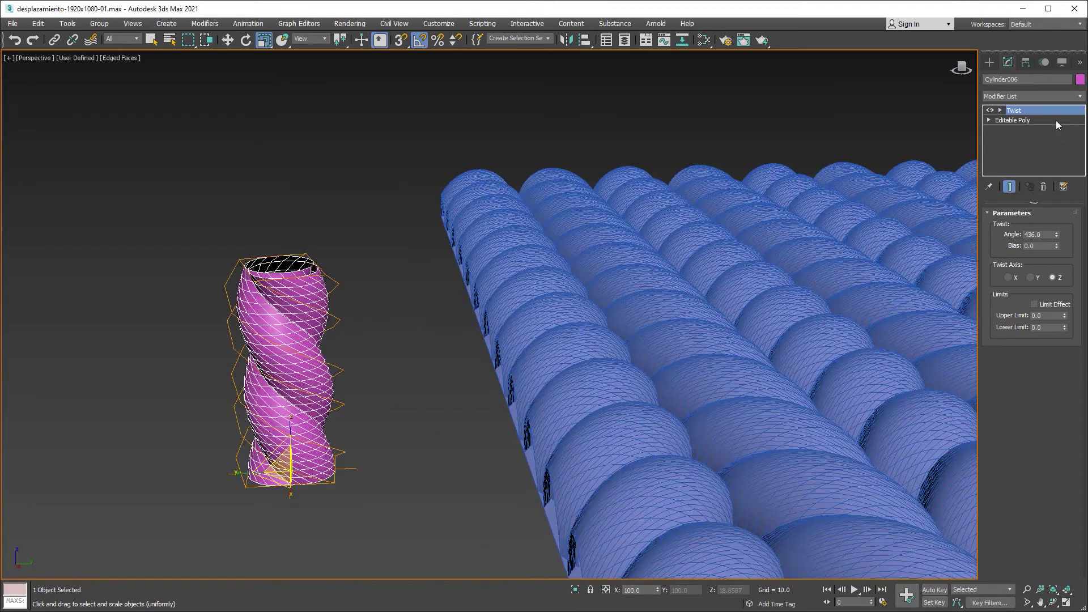
Step: Add a TurboSmooth modifier on top of the Twist
click(1080, 97)
text(tu)
key(Return)
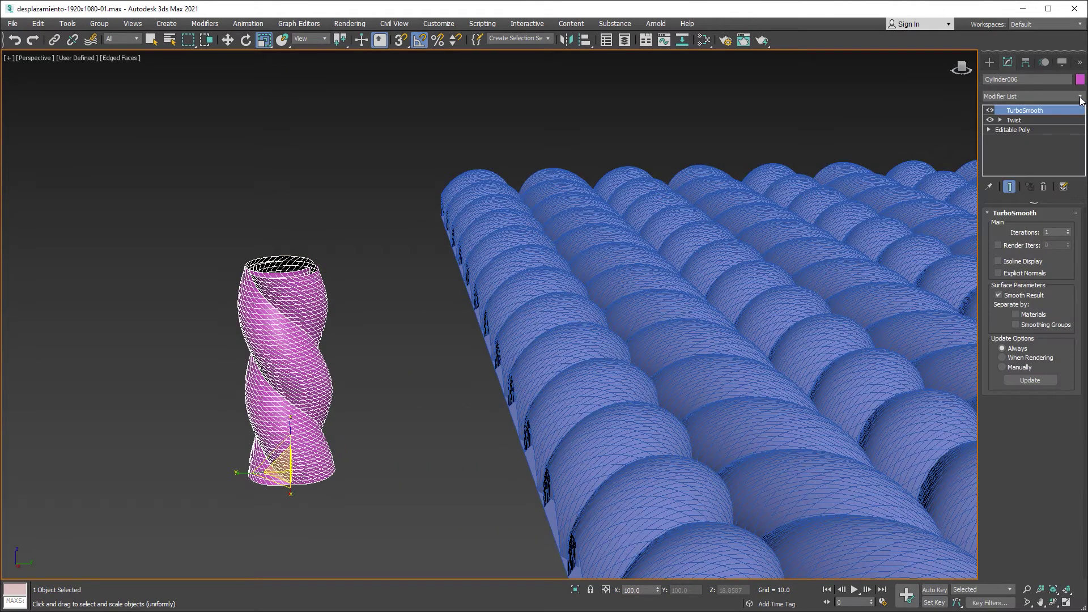
right_click(419, 386)
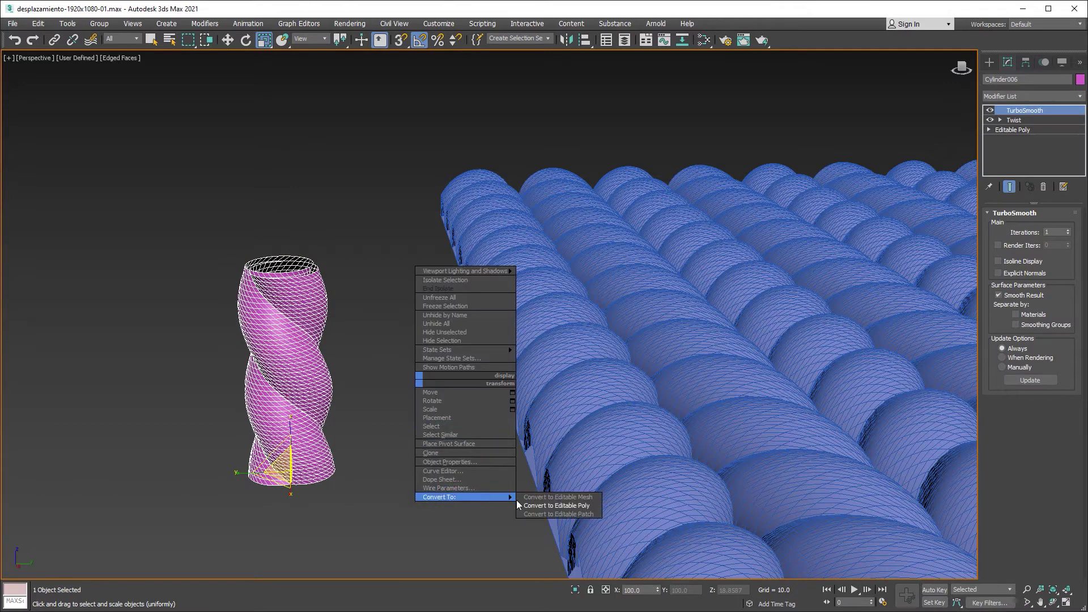
Step: Collapse the strand to an editable poly and place a copy, Cylinder007, beside it
click(566, 500)
key(w)
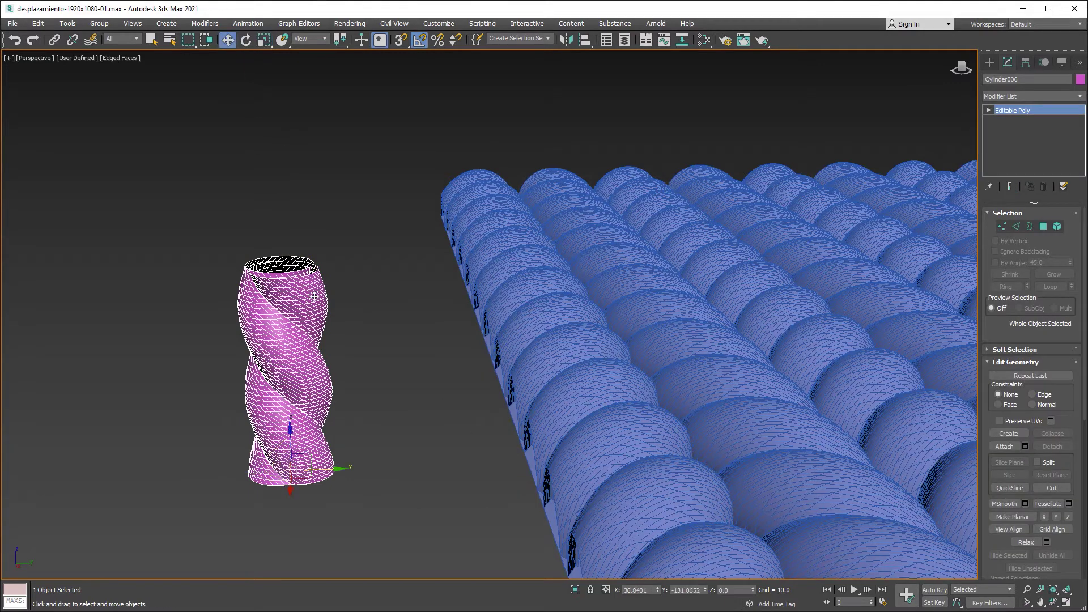
shift+drag(333, 465, 410, 463)
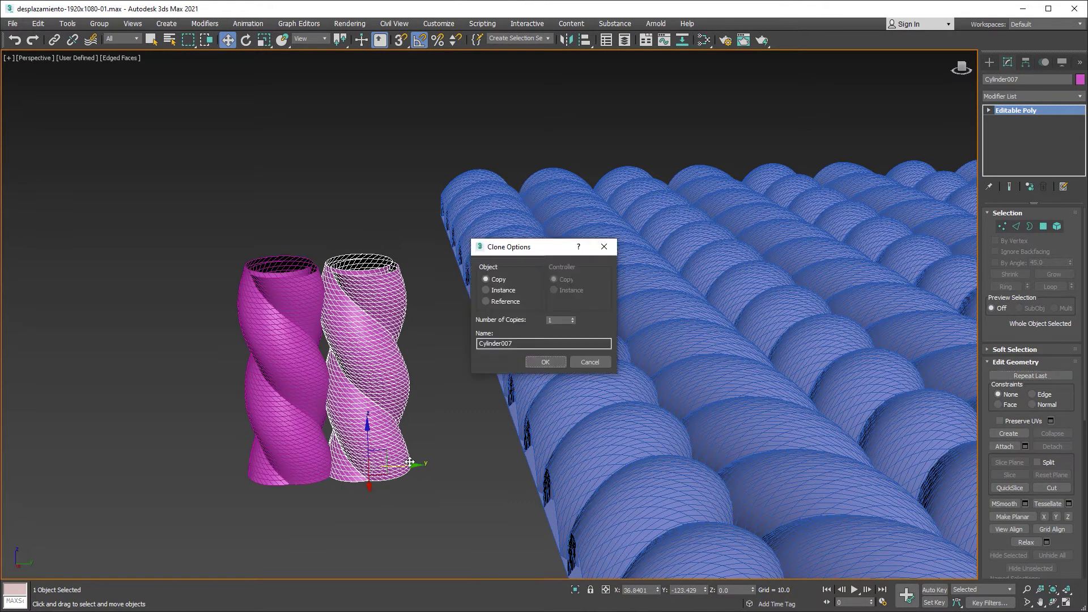
click(541, 362)
Step: Mirror the copy along X, slide it against the original, and attach them
alt+middle_drag(385, 350, 386, 342)
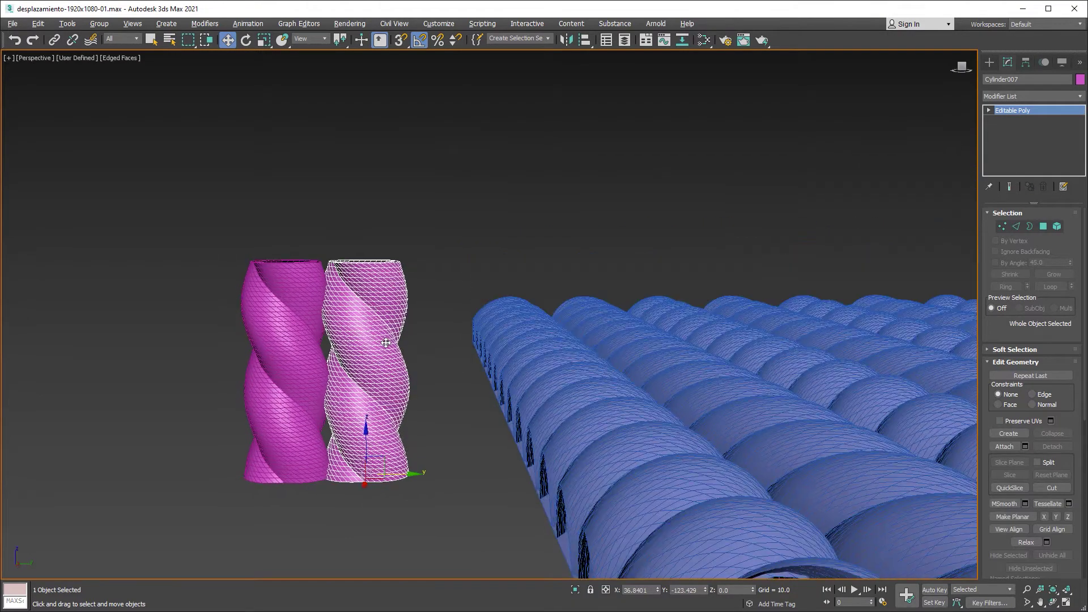
click(566, 39)
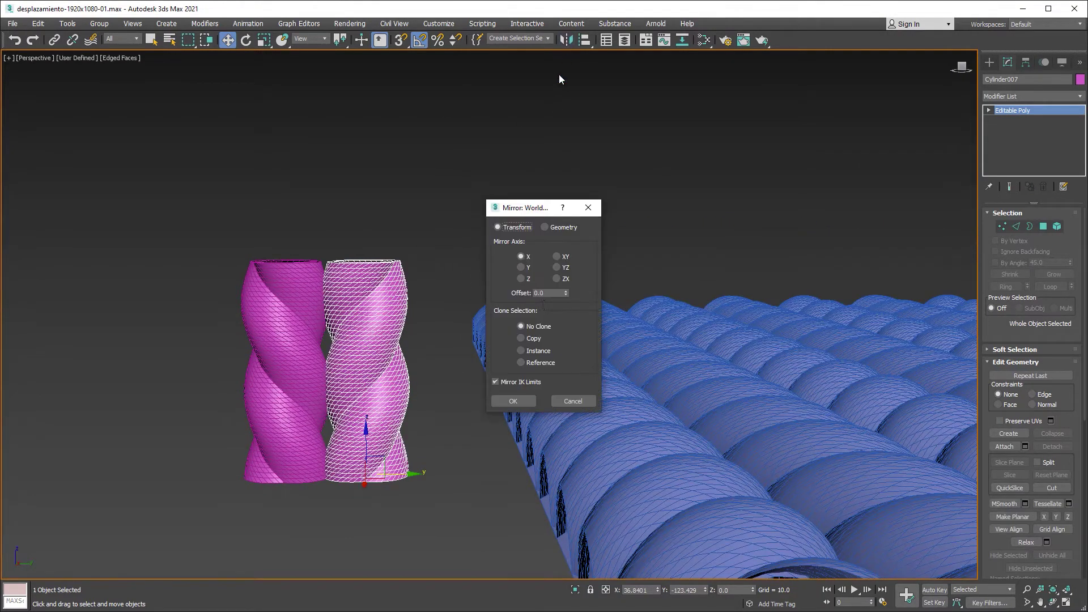
click(513, 401)
drag(412, 475, 406, 473)
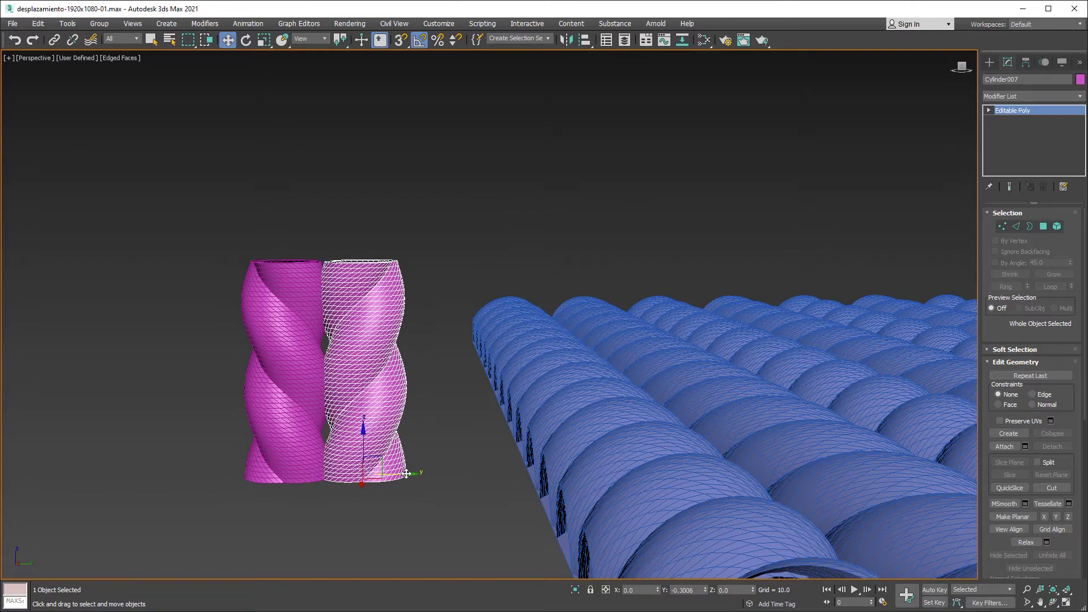
click(1004, 446)
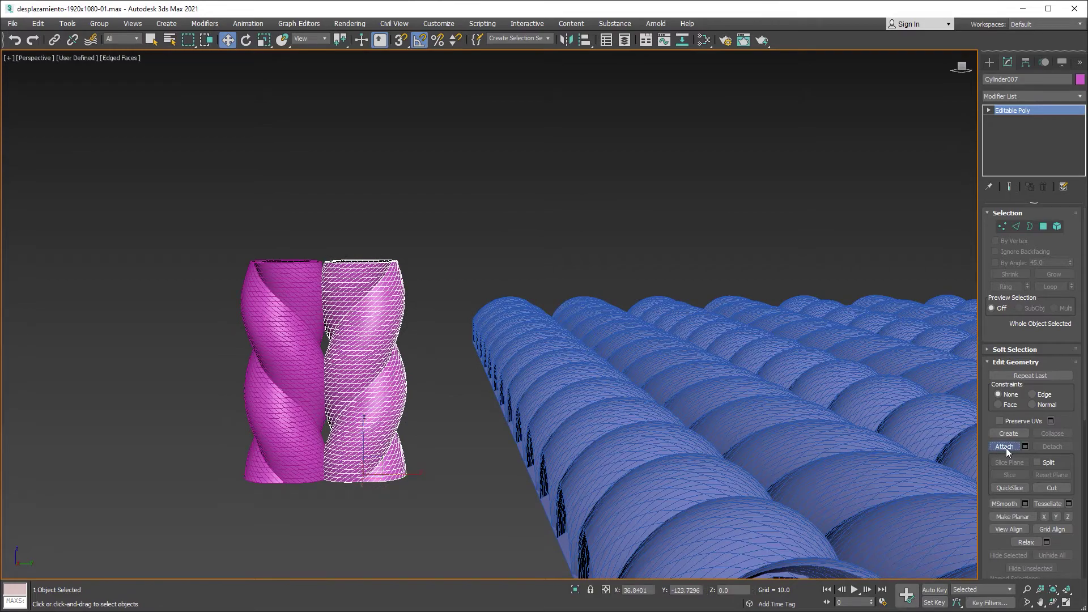
click(297, 332)
Step: Rotate the joined twisted cylinder about -85° onto its side
click(247, 41)
alt+middle_drag(345, 394, 391, 392)
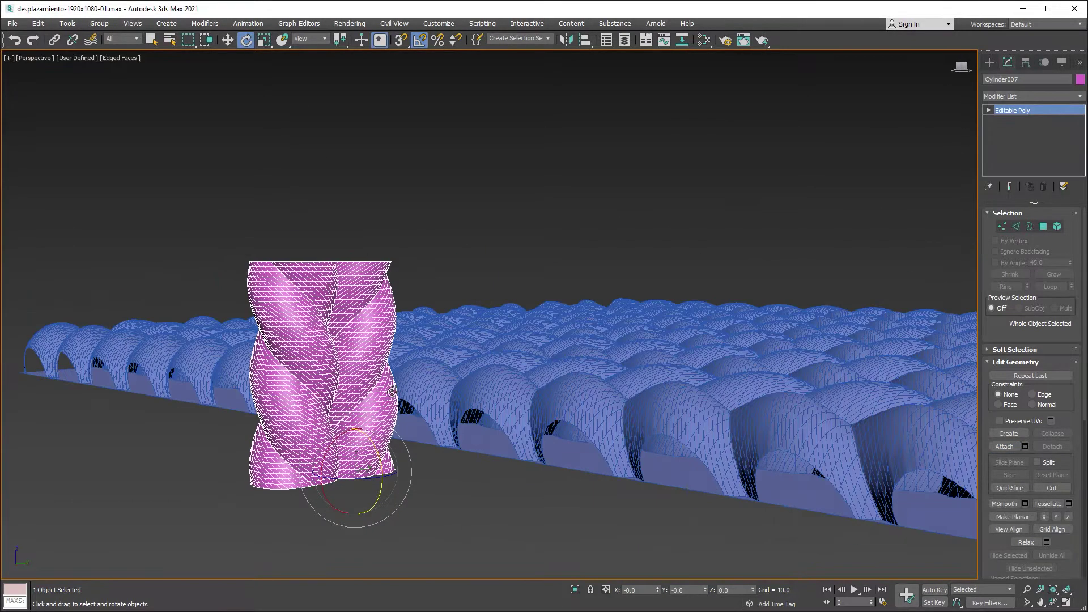
drag(376, 497, 389, 451)
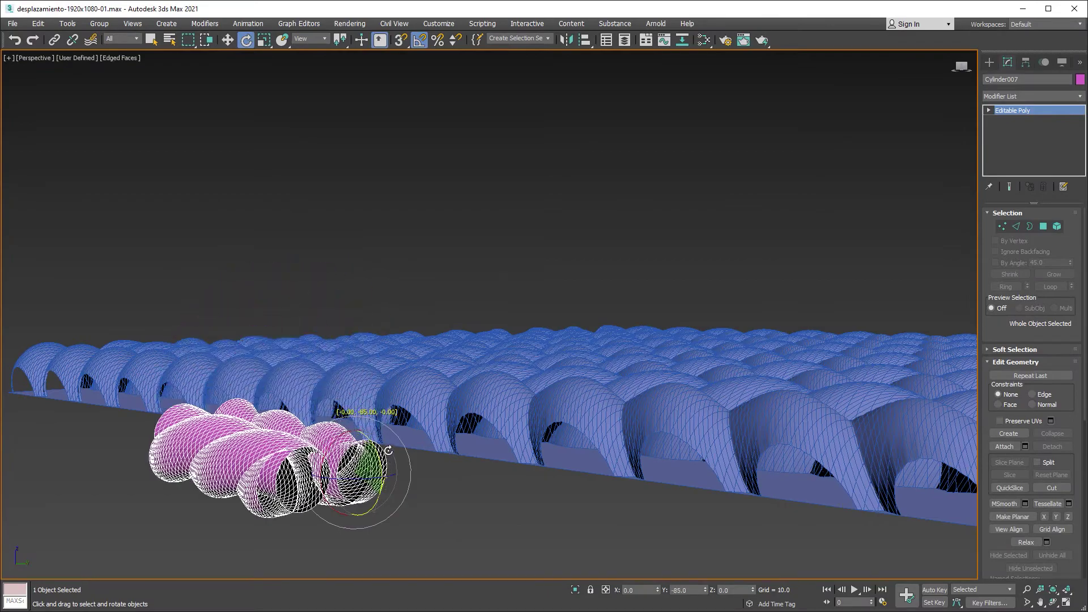
mouse_move(389, 451)
alt+middle_down()
mouse_move(398, 486)
mouse_move(399, 442)
alt+middle_up()
Step: Start a Shift-drag copy above the cylinder, then cancel the clone
click(227, 40)
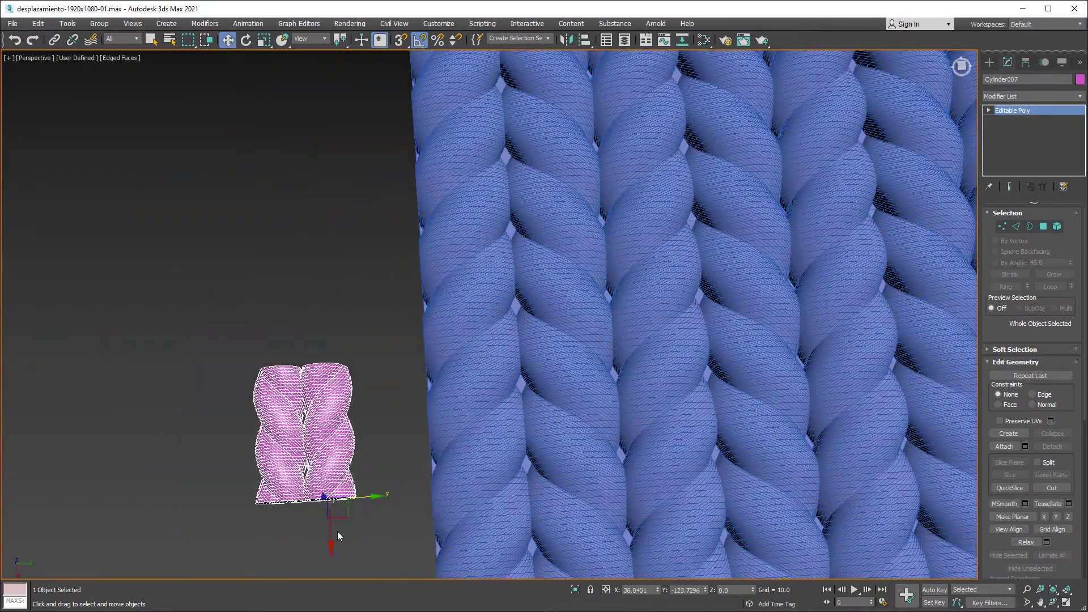
shift+drag(330, 530, 325, 404)
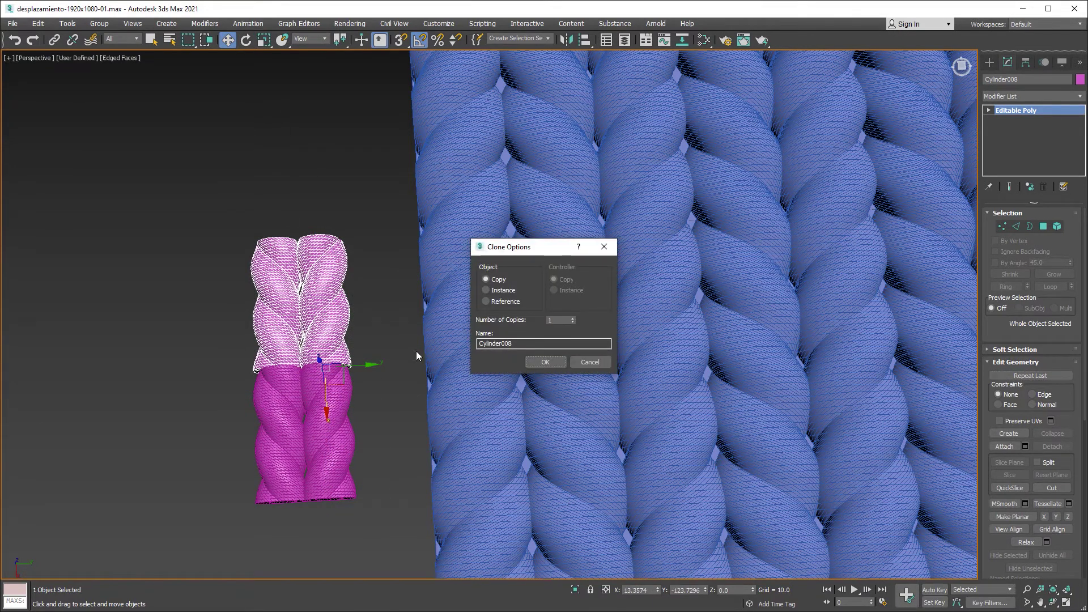
click(604, 367)
scroll(340, 357, down, 5)
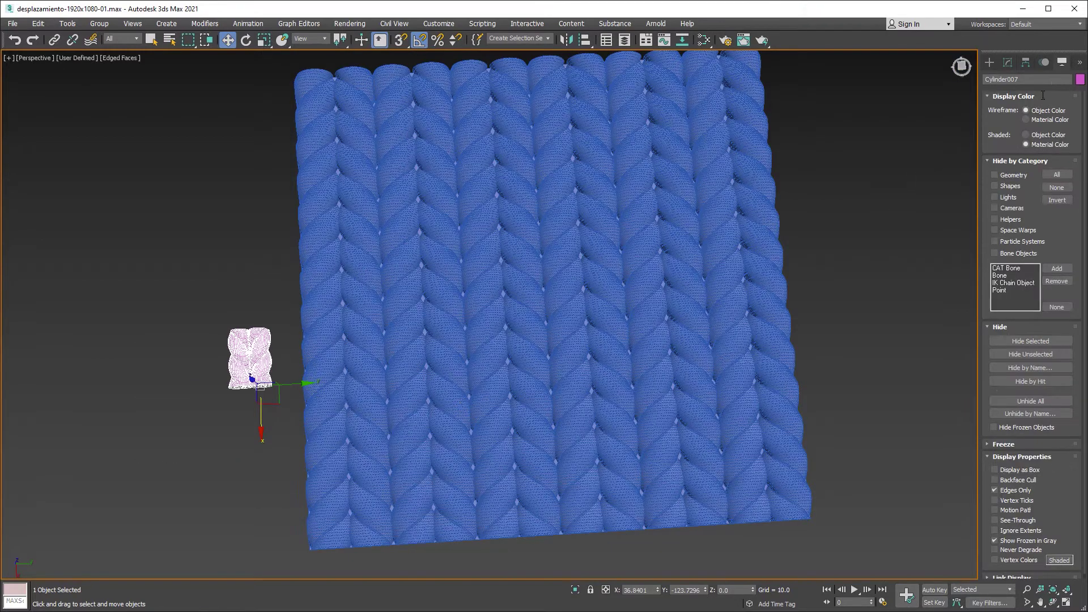
Step: Hide the twisted cylinder from the Display panel
click(1062, 62)
click(1027, 341)
mouse_move(647, 433)
alt+middle_down()
mouse_move(692, 369)
mouse_move(563, 328)
alt+middle_up()
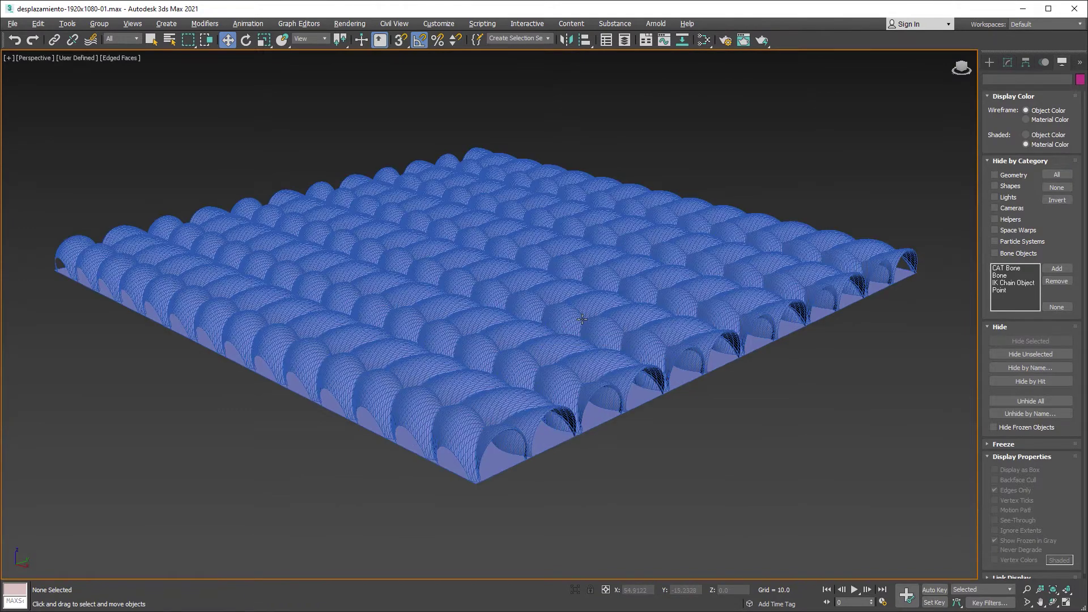
Step: Create a 200 × 200 plane vertex-snapped over the knit mesh in Top view
click(989, 63)
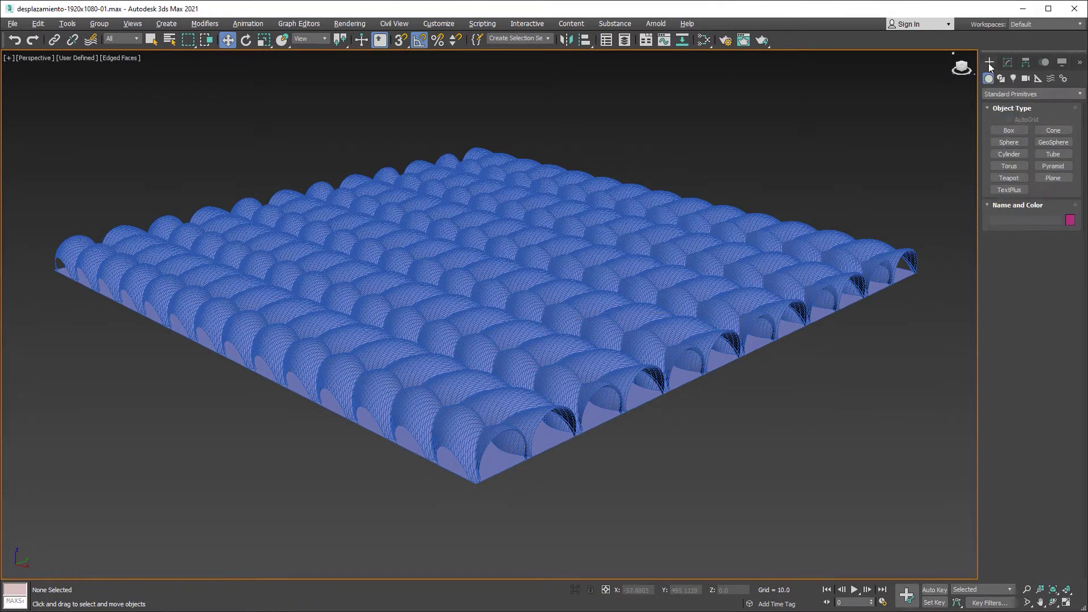
click(1052, 178)
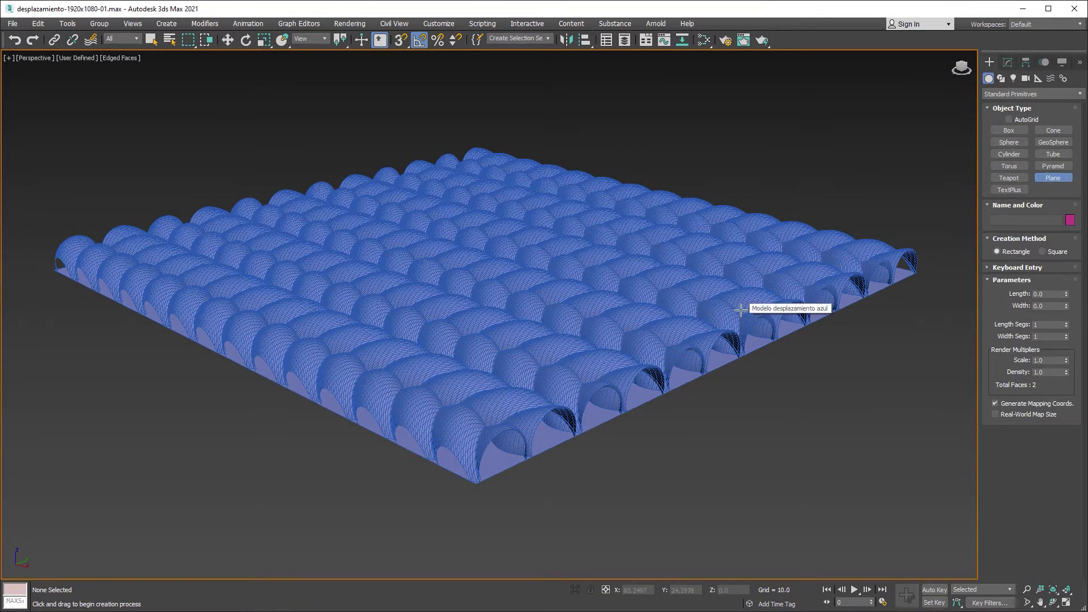
key(alt+w)
middle_click(374, 218)
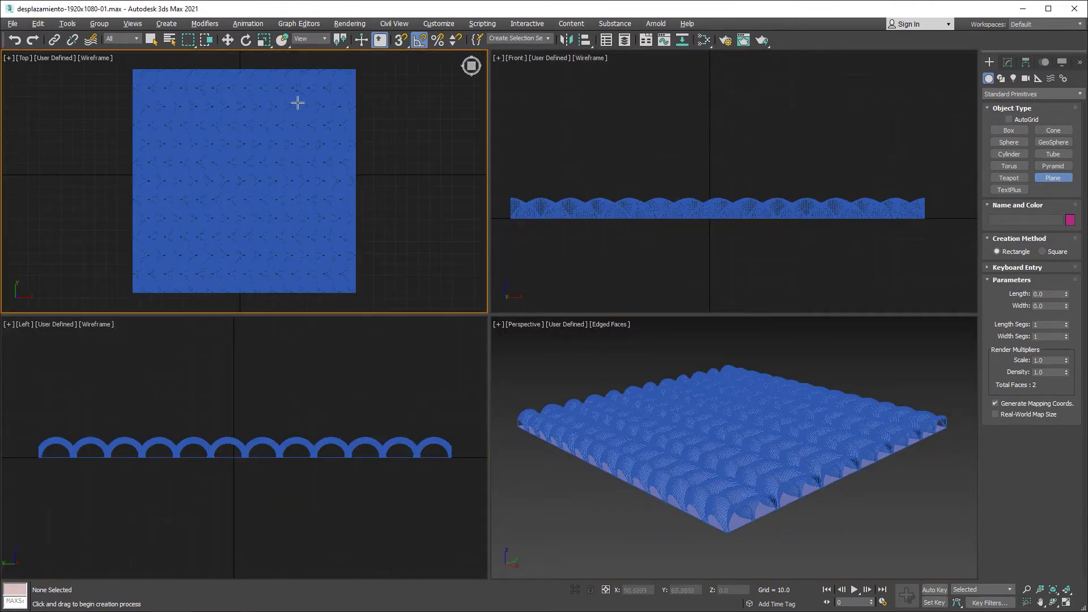
click(400, 41)
drag(161, 99, 357, 293)
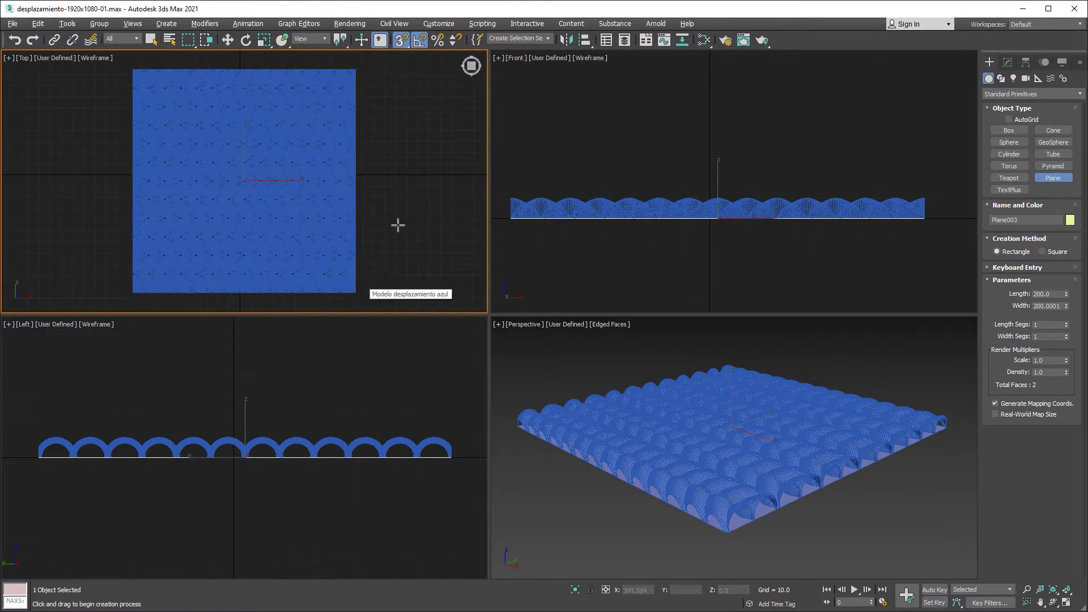
Step: Move the new plane down just beneath the knit mesh in Front view
click(227, 40)
middle_drag(754, 185, 761, 165)
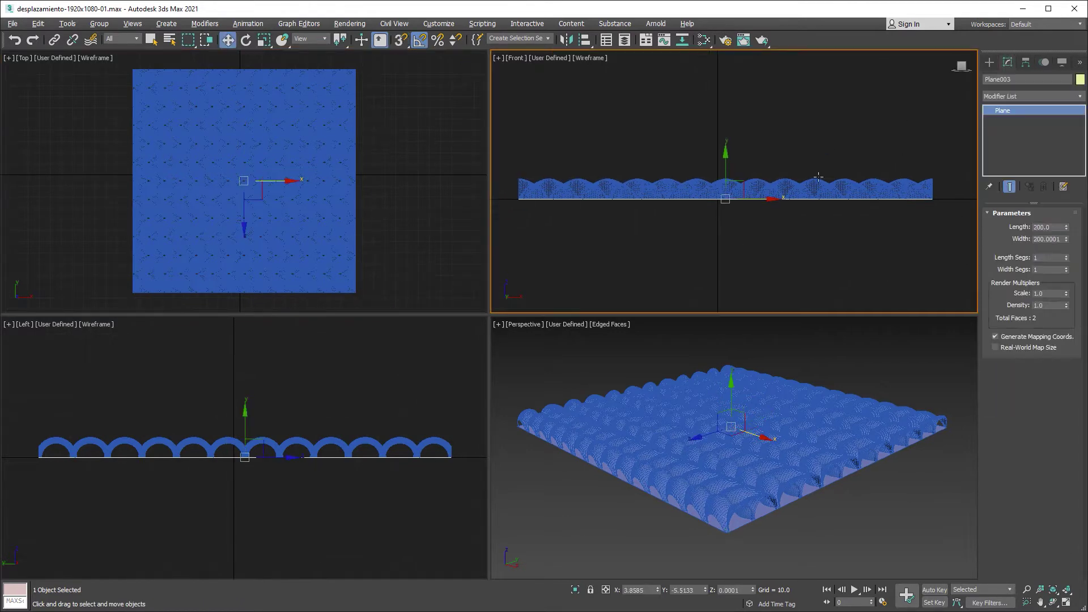
drag(727, 160, 731, 171)
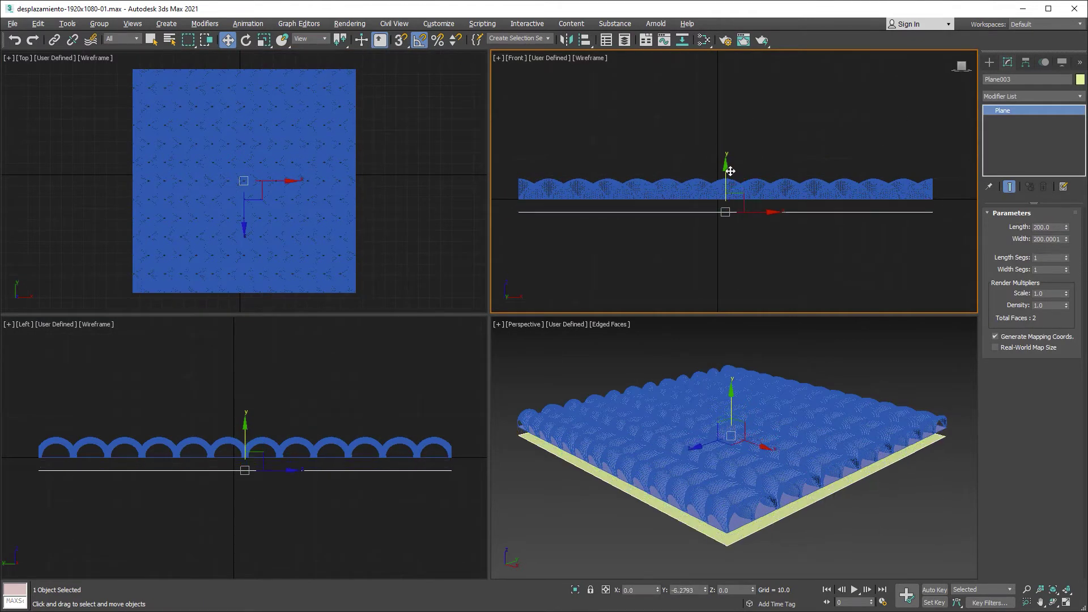
scroll(714, 187, up, 2)
scroll(711, 191, up, 3)
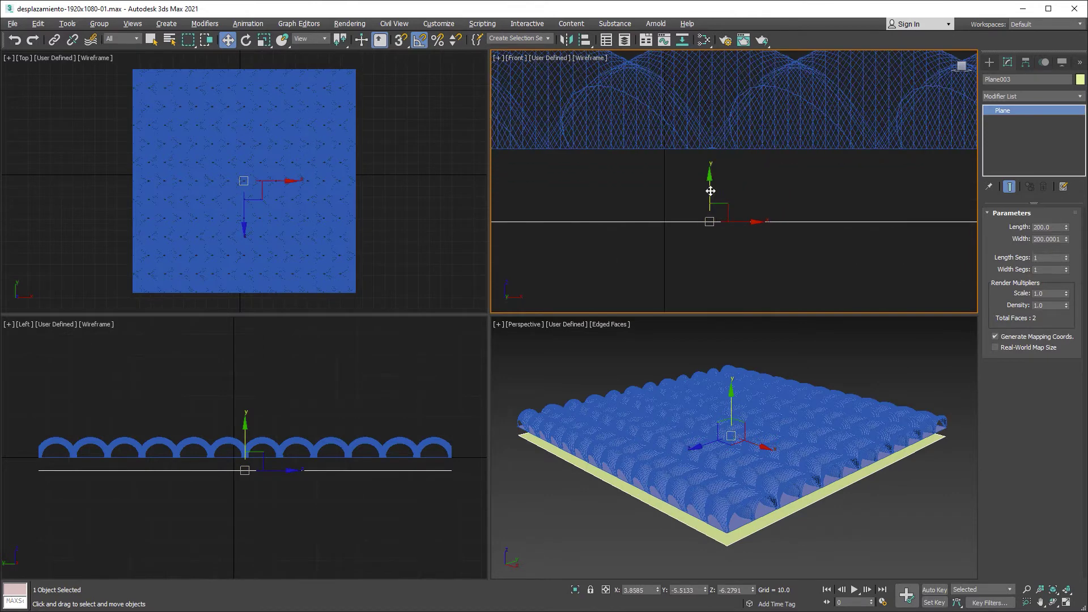
drag(710, 191, 711, 212)
scroll(702, 220, down, 2)
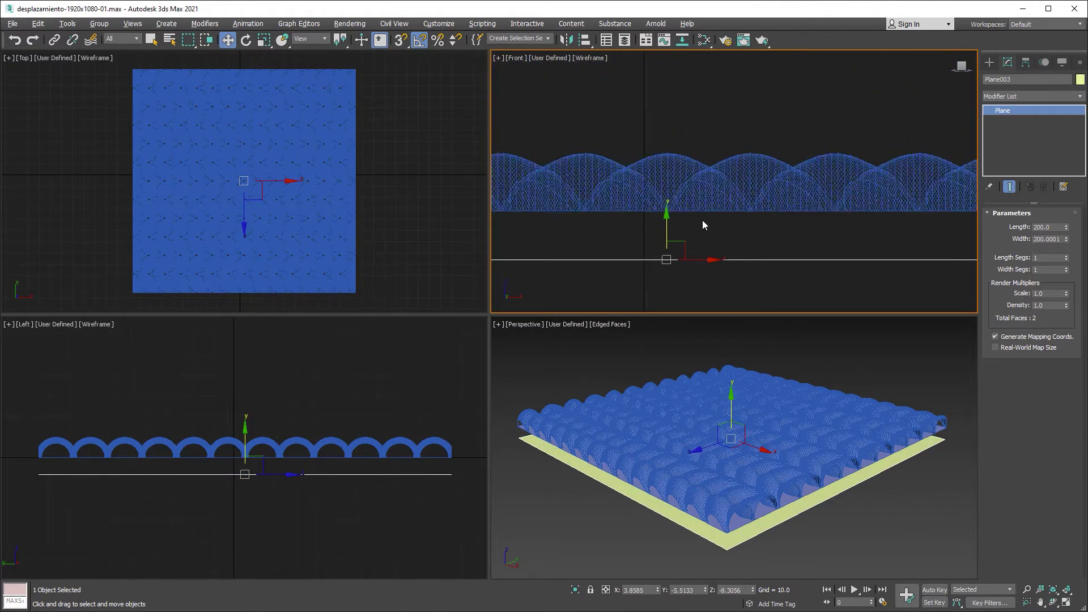
scroll(702, 220, down, 1)
scroll(702, 220, down, 2)
middle_drag(703, 220, 731, 204)
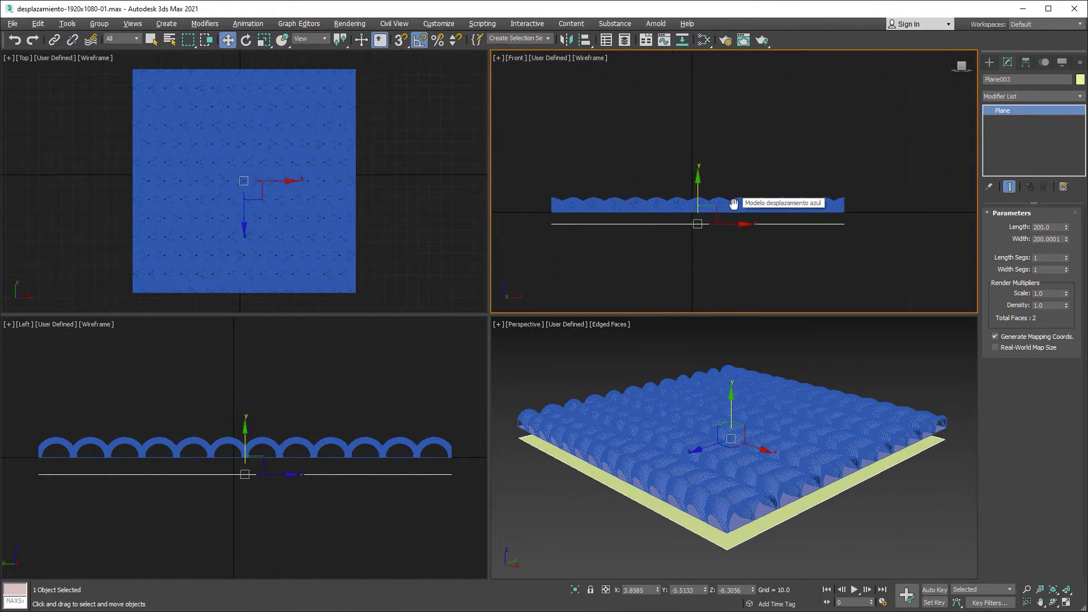
Step: Apply a Projection modifier to Plane003 from the Modifier List ('pro')
click(1080, 97)
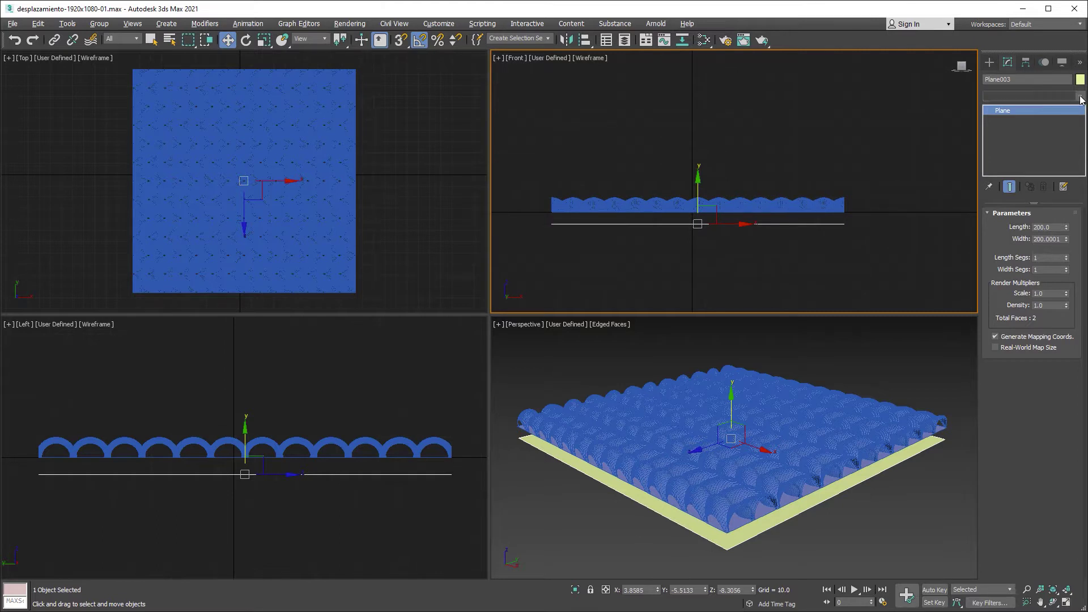
text(pr)
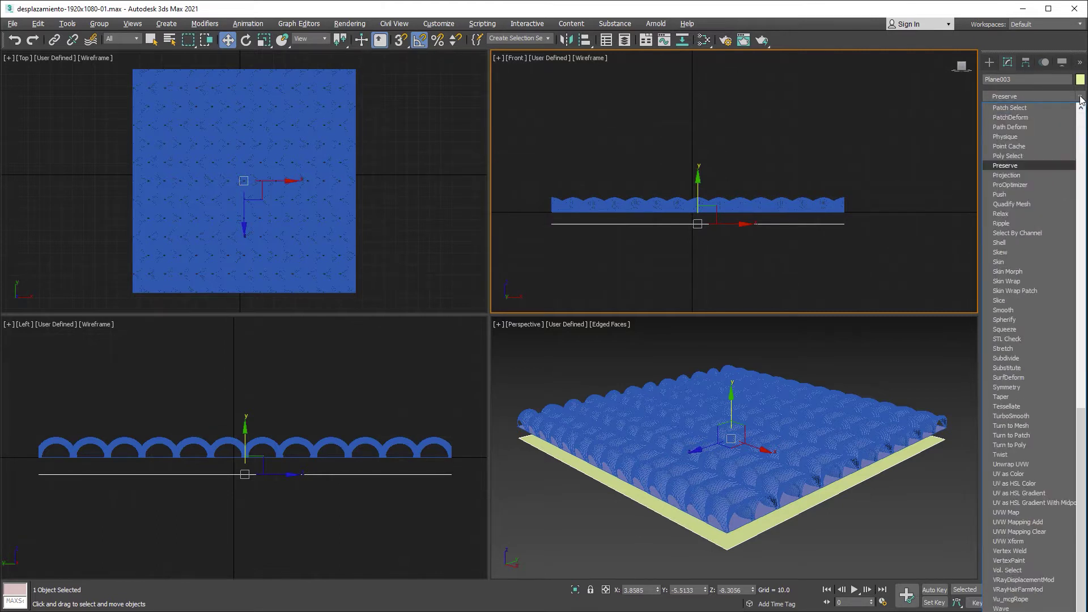
text(ojection)
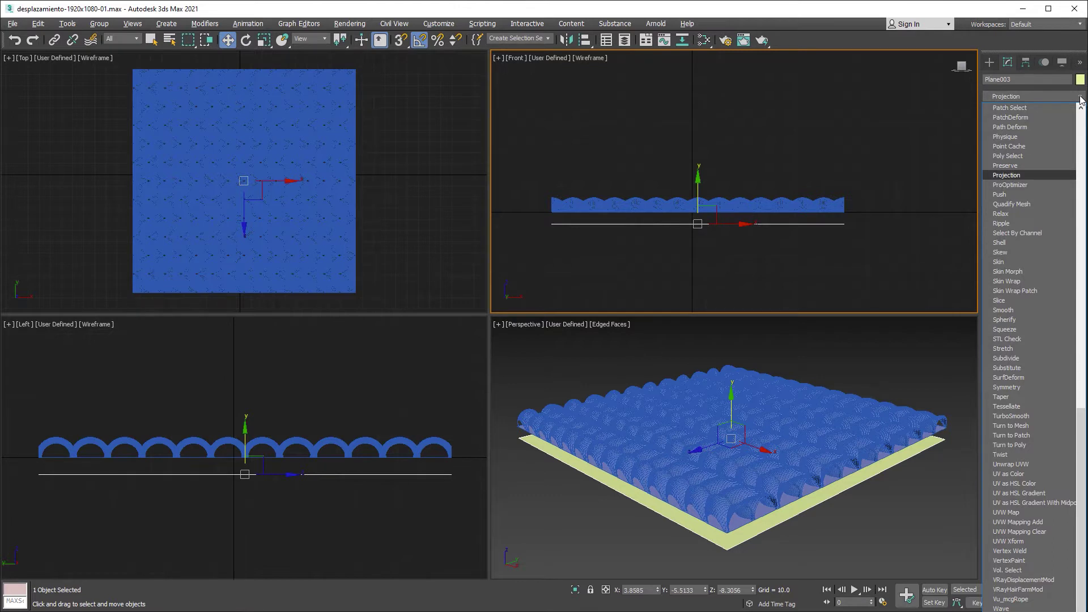
key(Return)
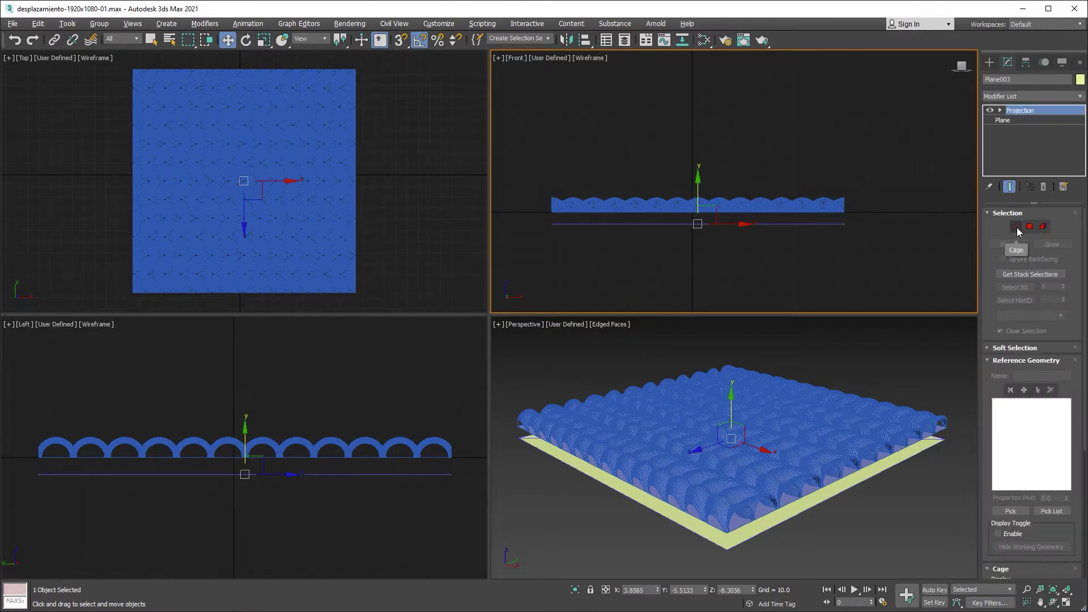
scroll(1077, 376, down, 2)
scroll(1077, 377, down, 3)
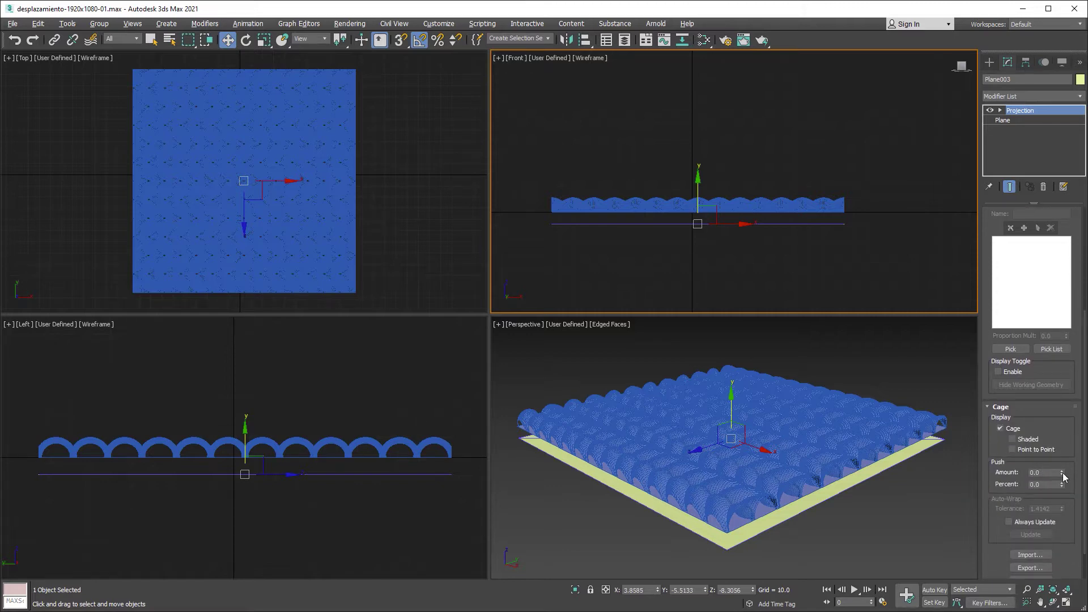
scroll(873, 285, up, 1)
scroll(806, 218, up, 3)
scroll(845, 180, up, 1)
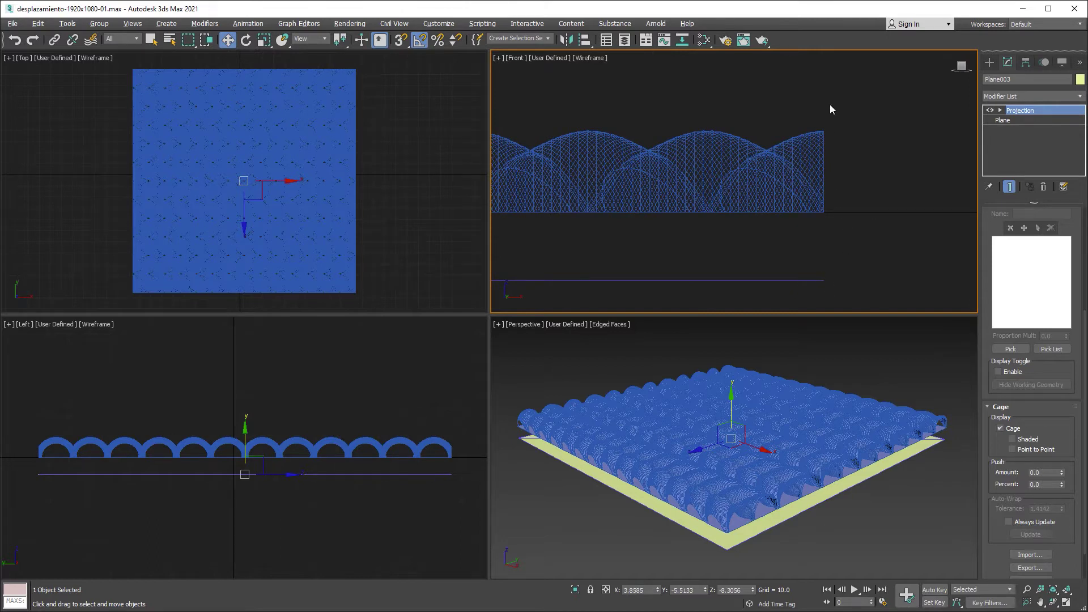
mouse_move(1062, 472)
mouse_down()
mouse_move(1036, 439)
mouse_move(1032, 37)
mouse_up()
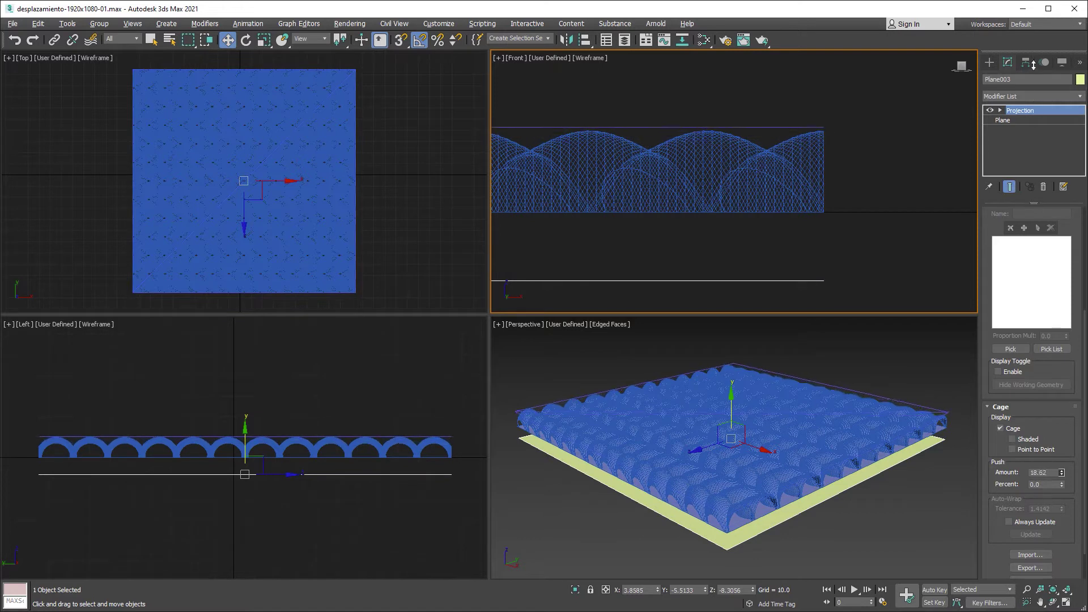
right_click(1032, 37)
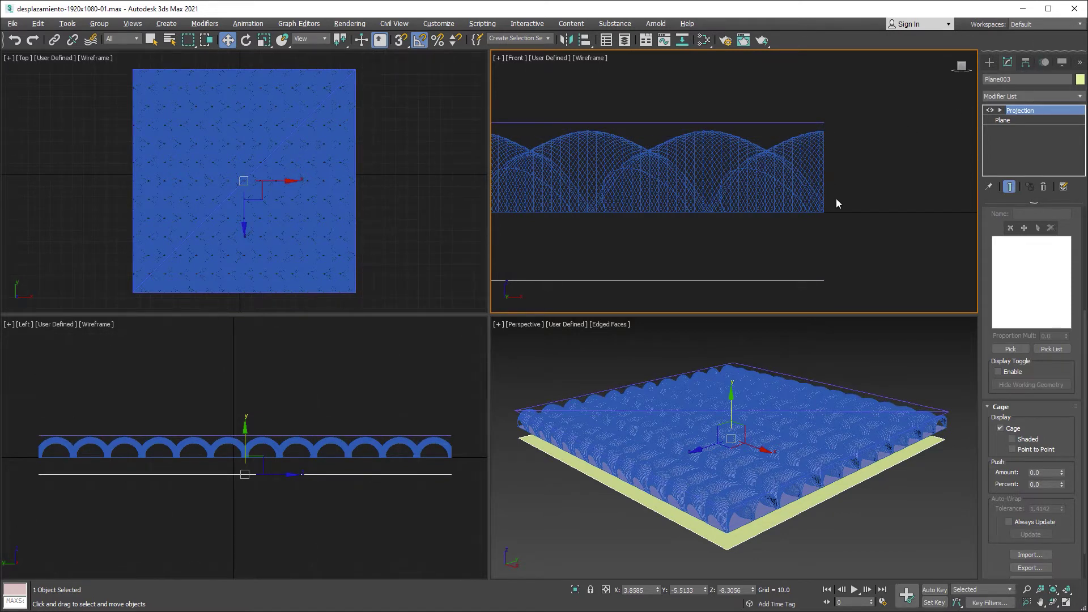
scroll(1037, 454, down, 3)
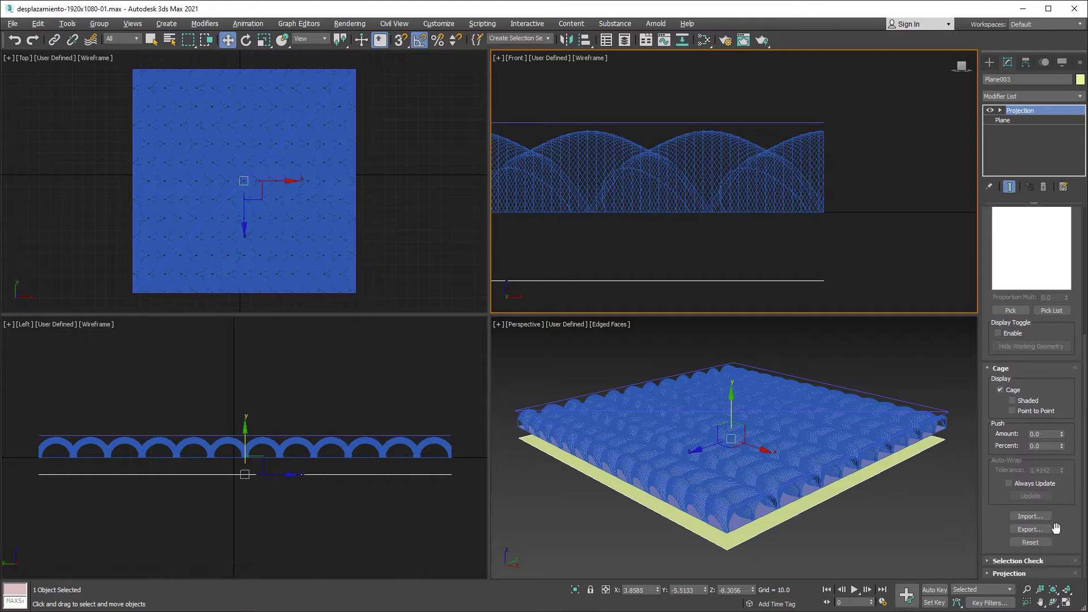
drag(1083, 442, 1082, 266)
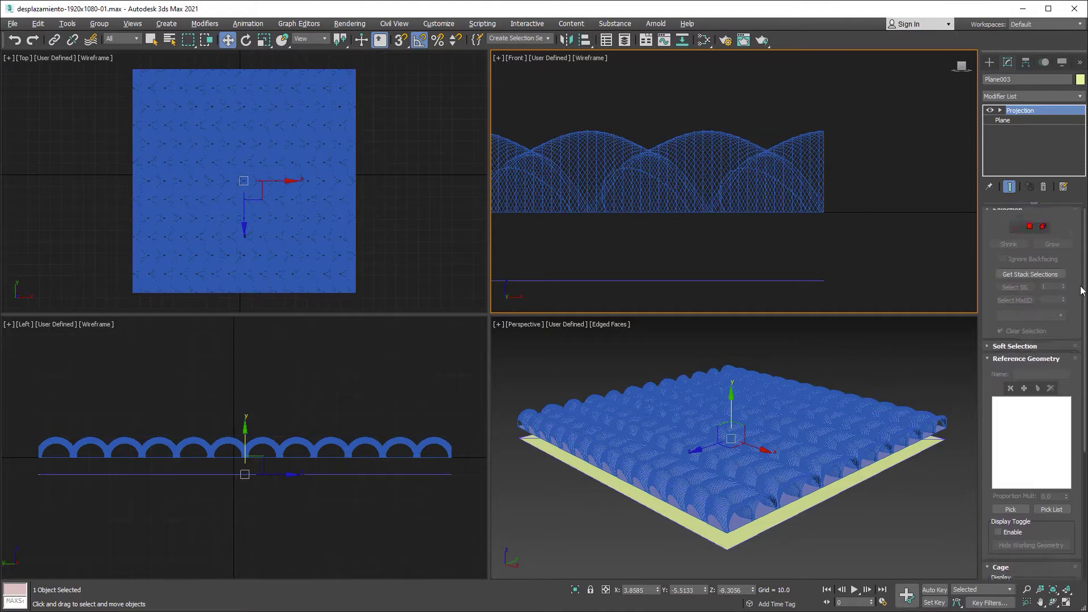
Step: Raise Plane003's projection cage vertices above the knit mesh and show the cage shaded
click(1017, 227)
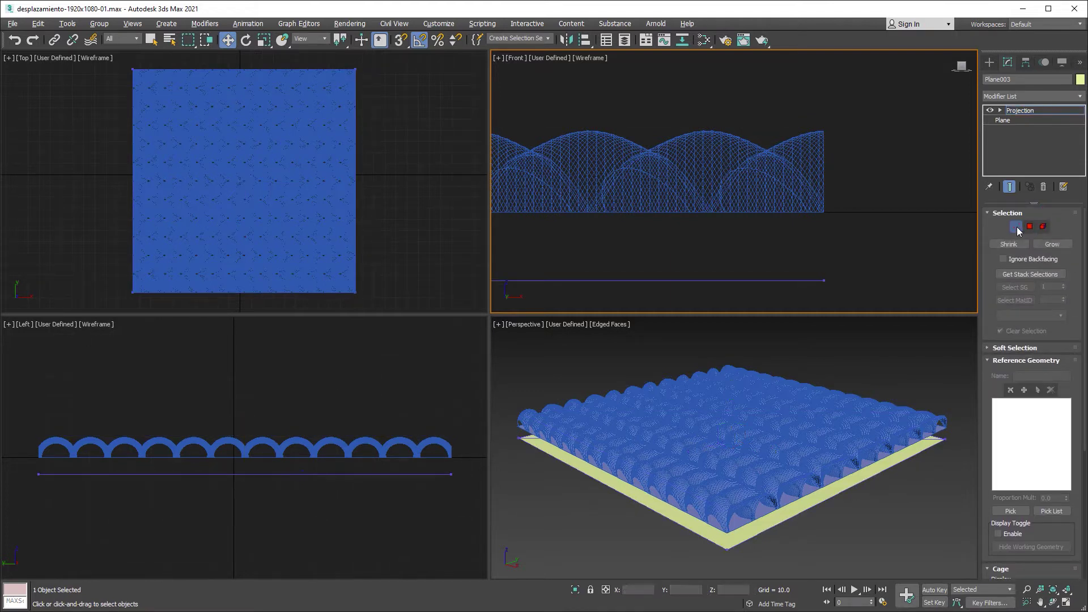
drag(462, 464, 292, 485)
drag(25, 490, 25, 490)
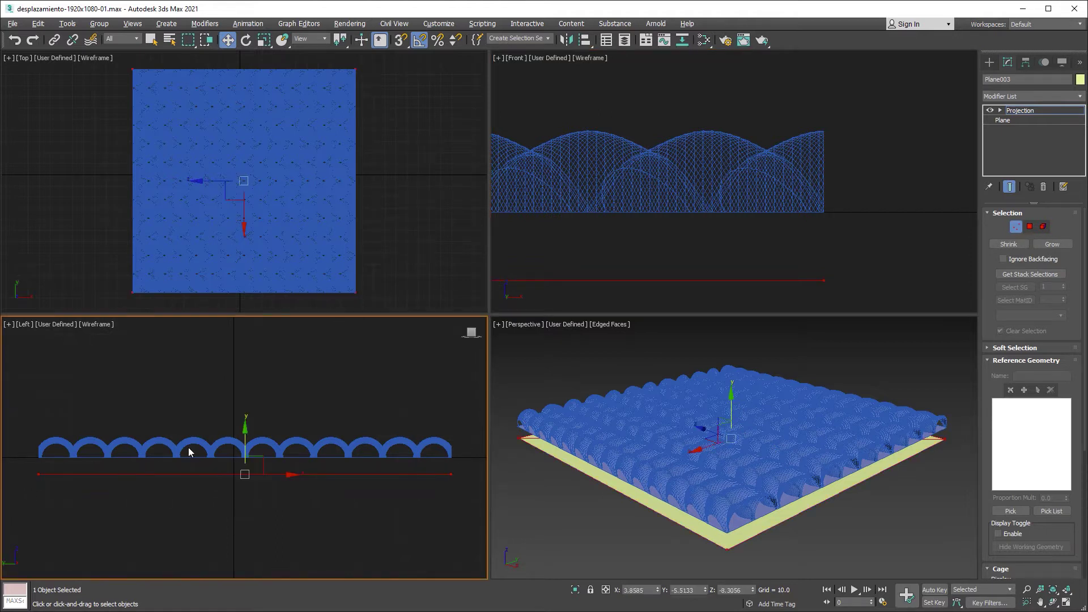
drag(245, 437, 244, 385)
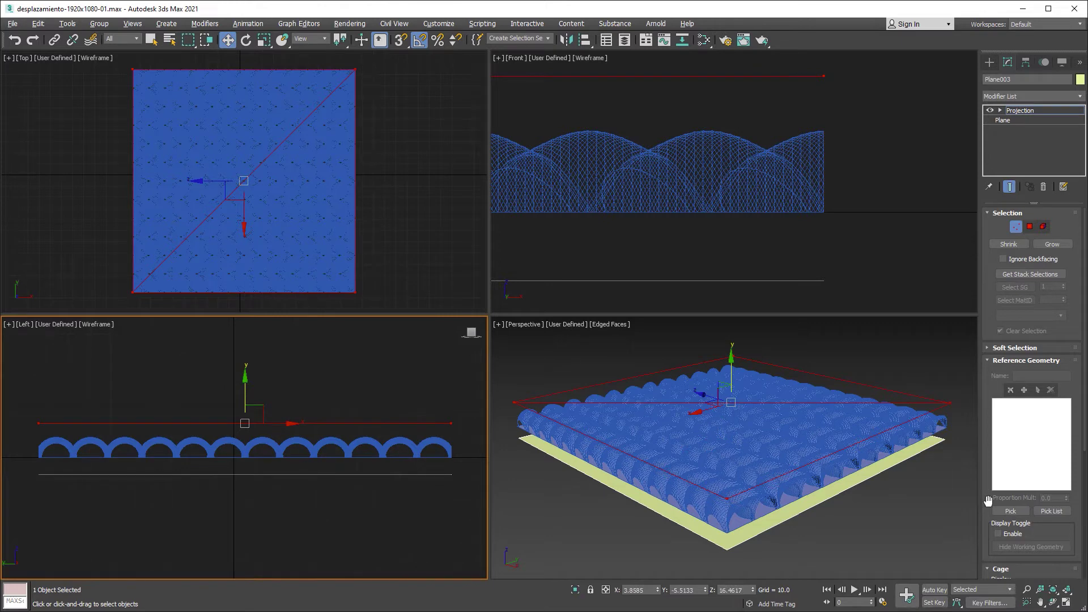
scroll(985, 476, down, 3)
click(1029, 515)
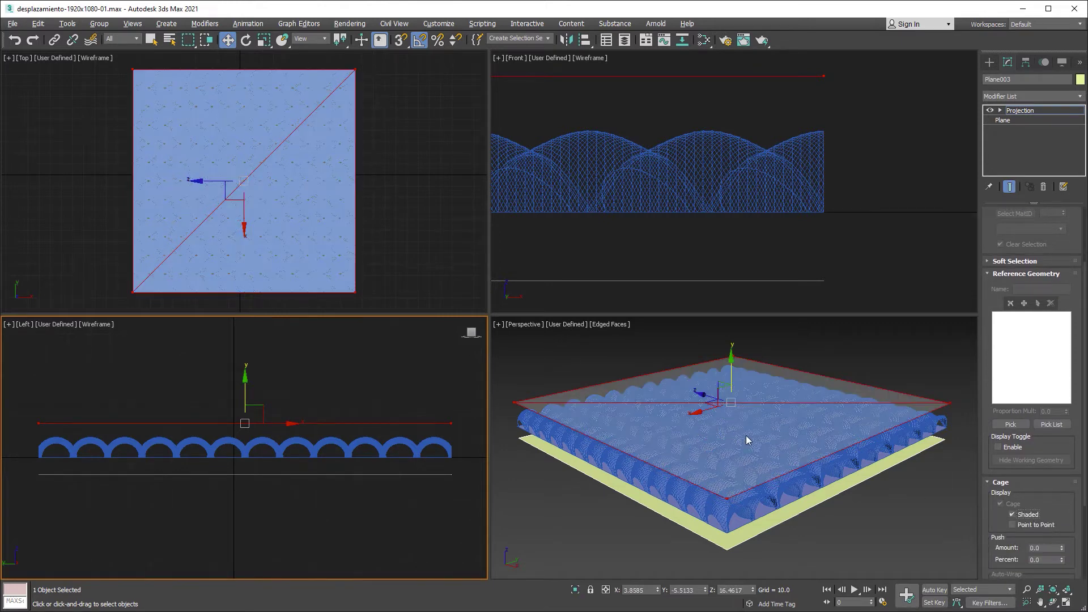
mouse_move(246, 388)
mouse_down()
mouse_move(234, 399)
mouse_move(234, 331)
mouse_move(235, 357)
mouse_up()
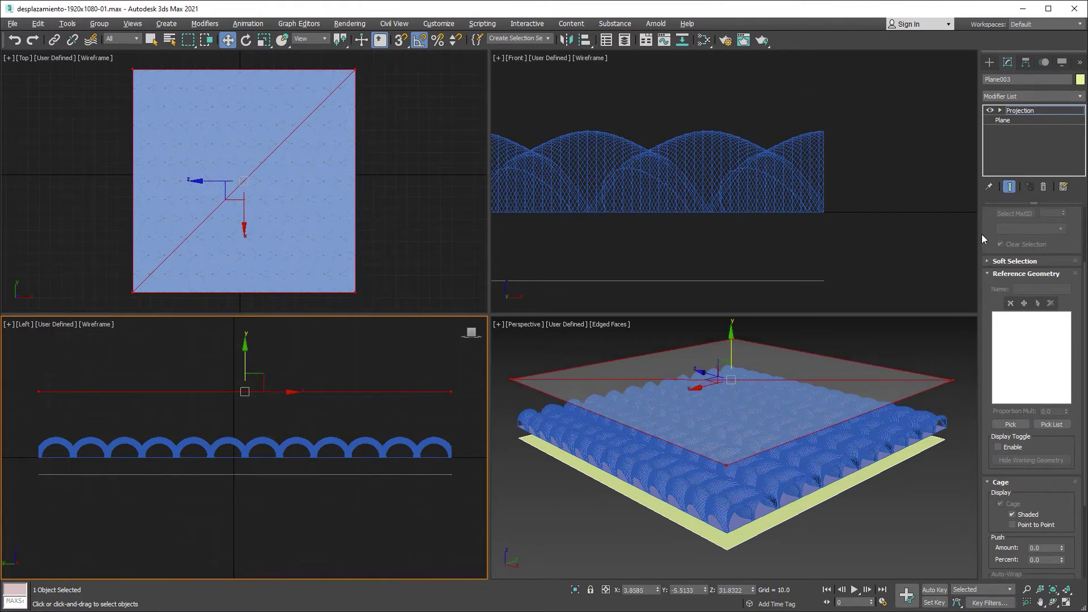
scroll(981, 234, up, 4)
Step: Pick the Modelo desplazamiento knit model as the projection's reference geometry
click(1020, 110)
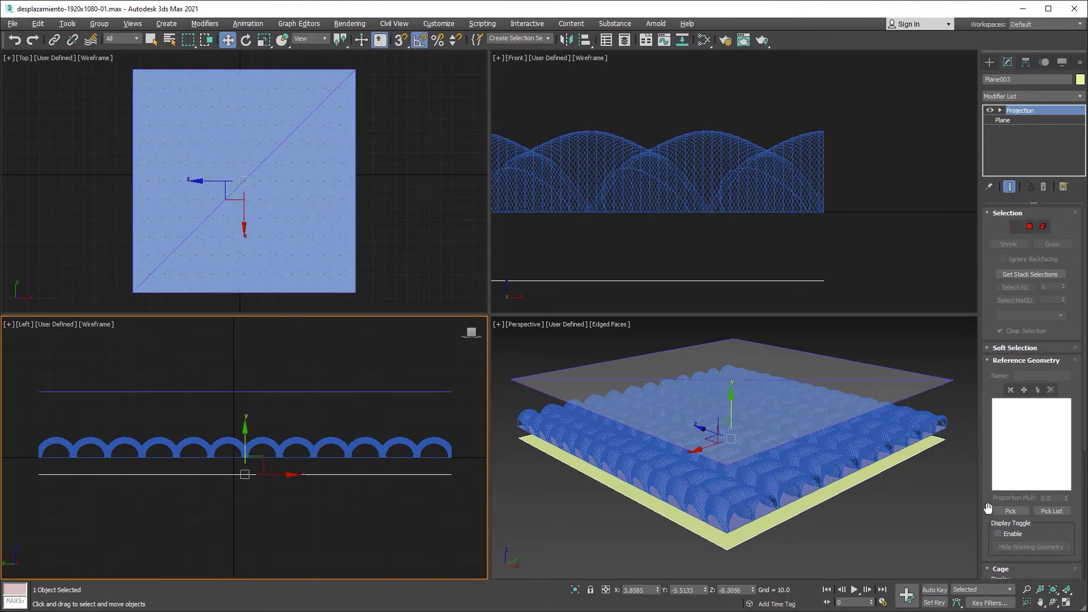
click(1013, 511)
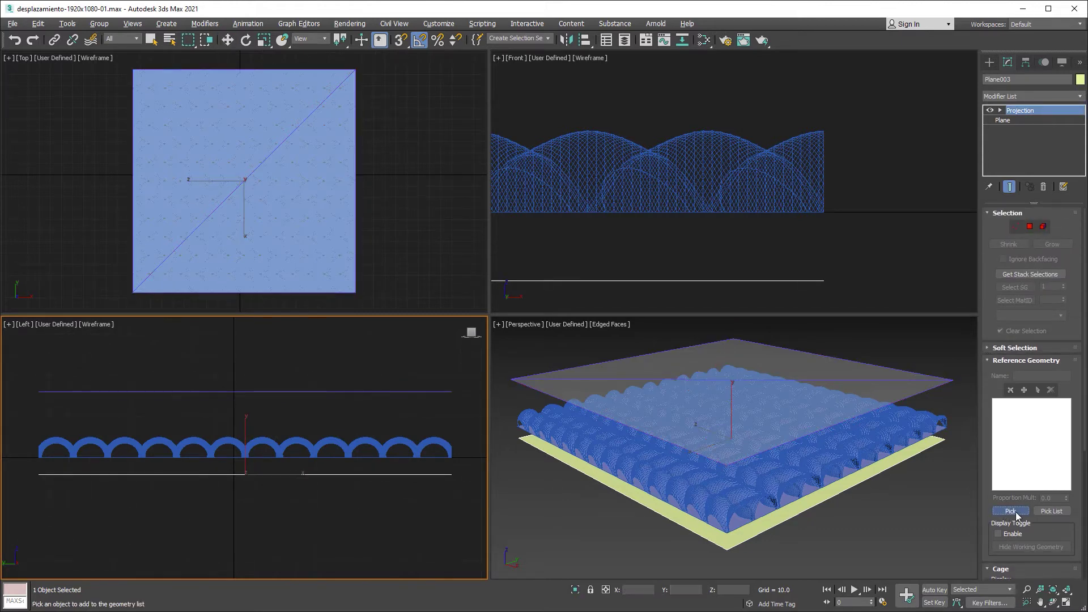
click(942, 422)
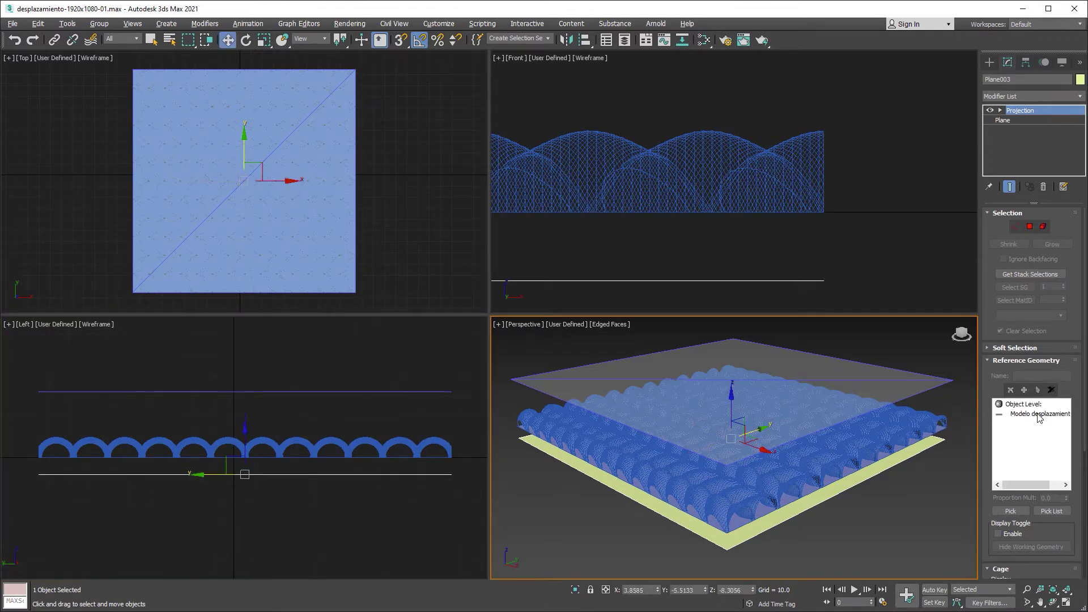
click(350, 24)
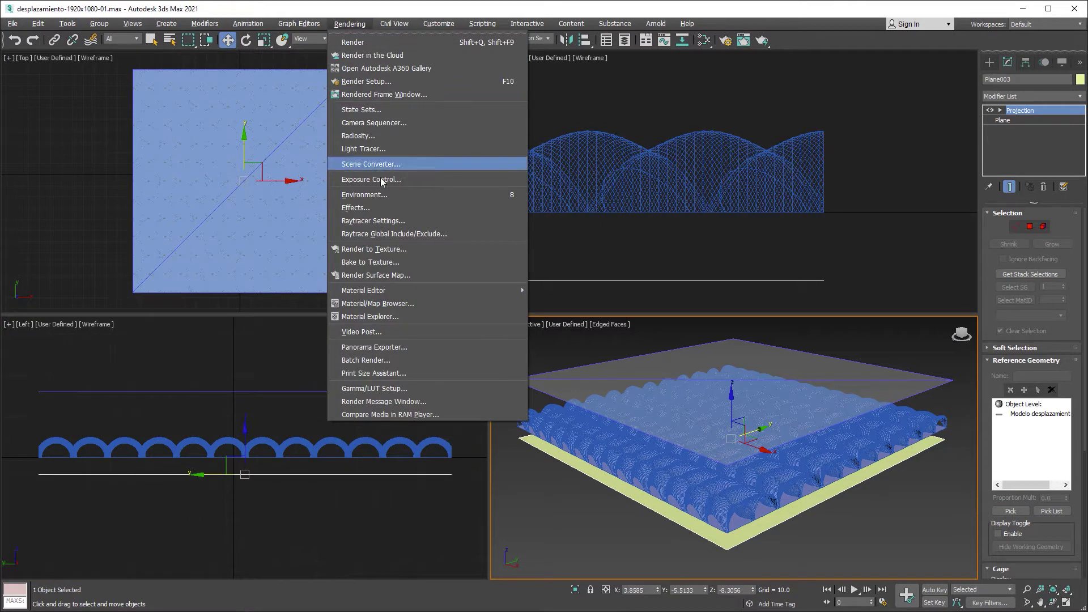
Step: In Render to Texture, enable projection mapping with Hammersley global supersampling for Plane003
click(437, 249)
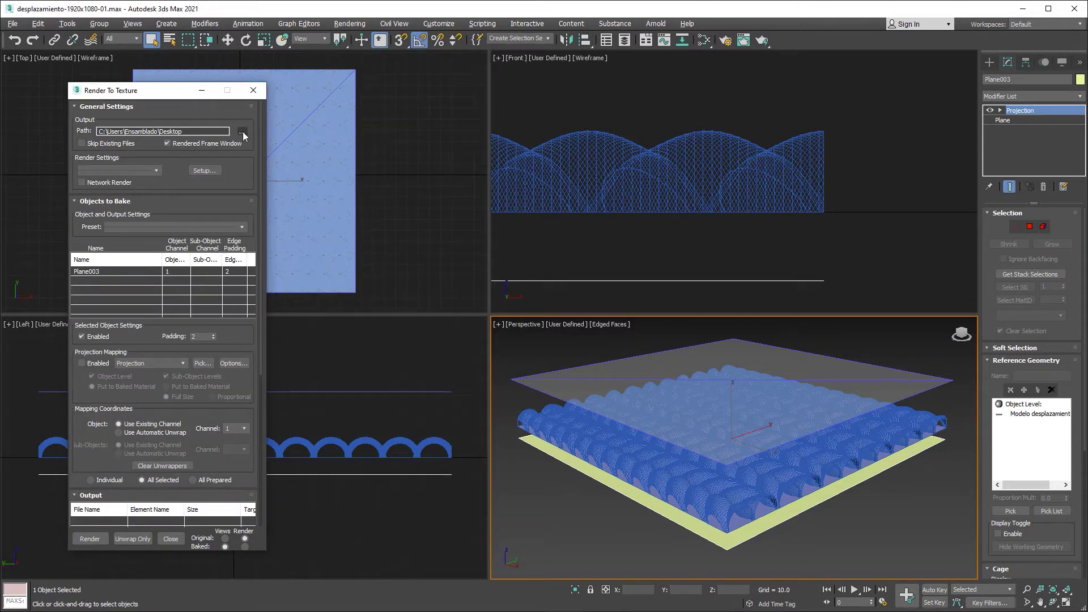
click(82, 363)
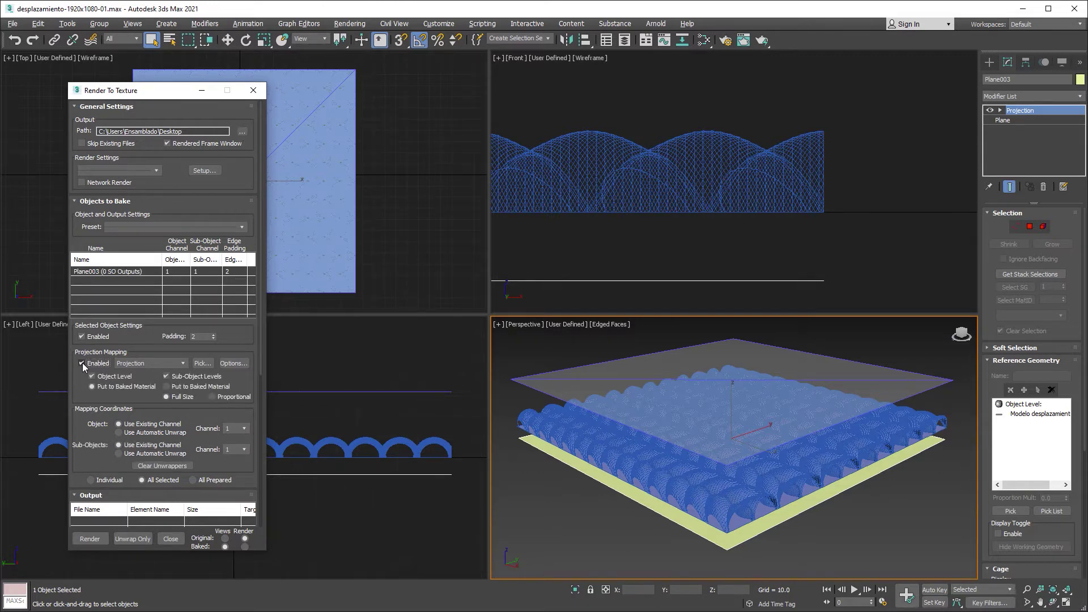
click(228, 363)
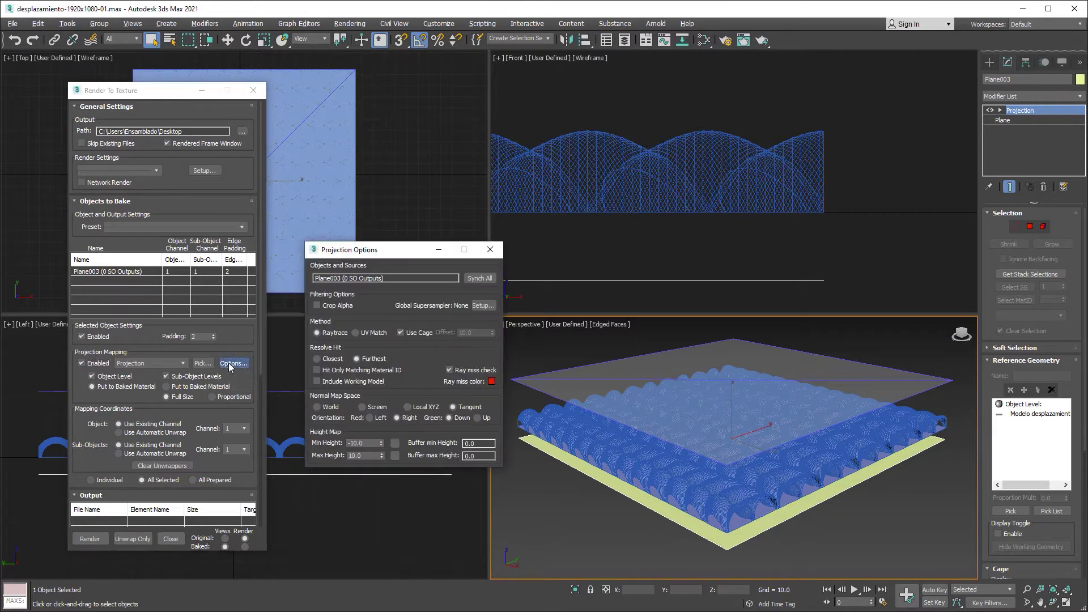
click(483, 305)
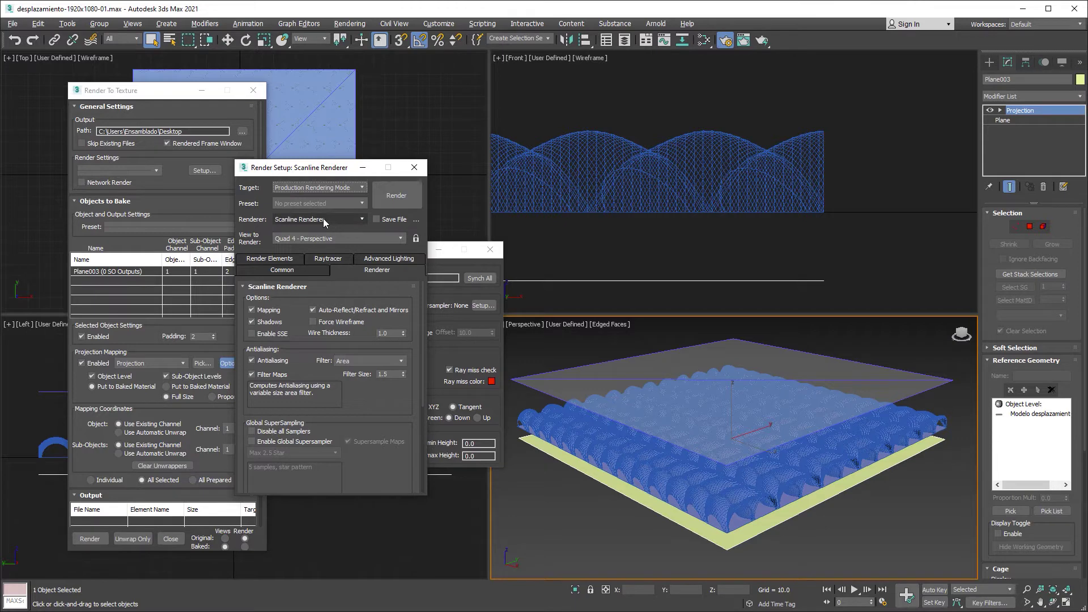
click(263, 445)
click(311, 454)
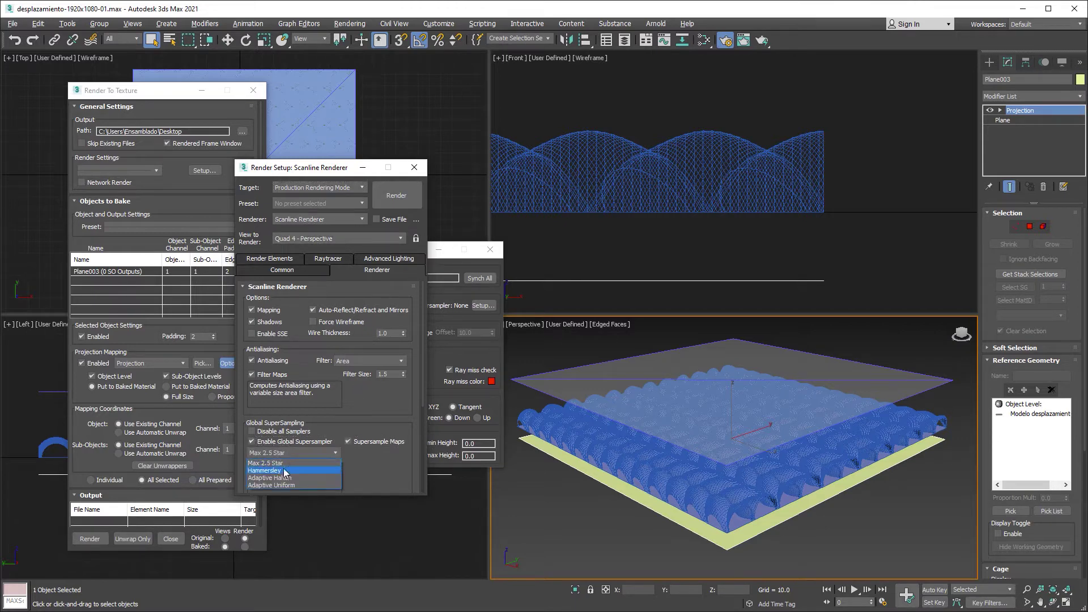
click(308, 468)
drag(396, 452, 357, 453)
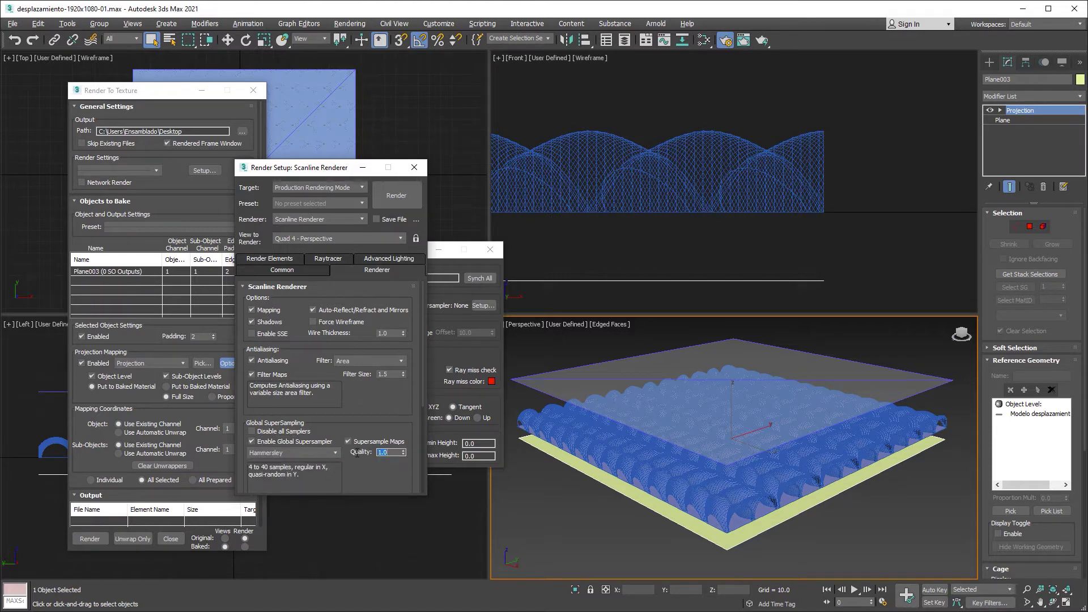
click(415, 168)
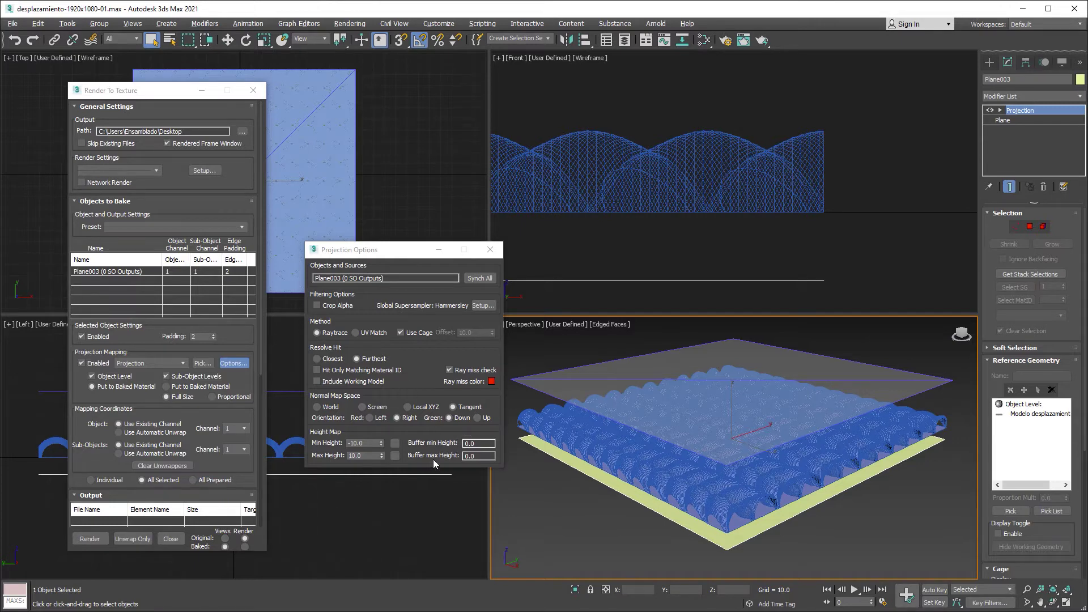
click(490, 250)
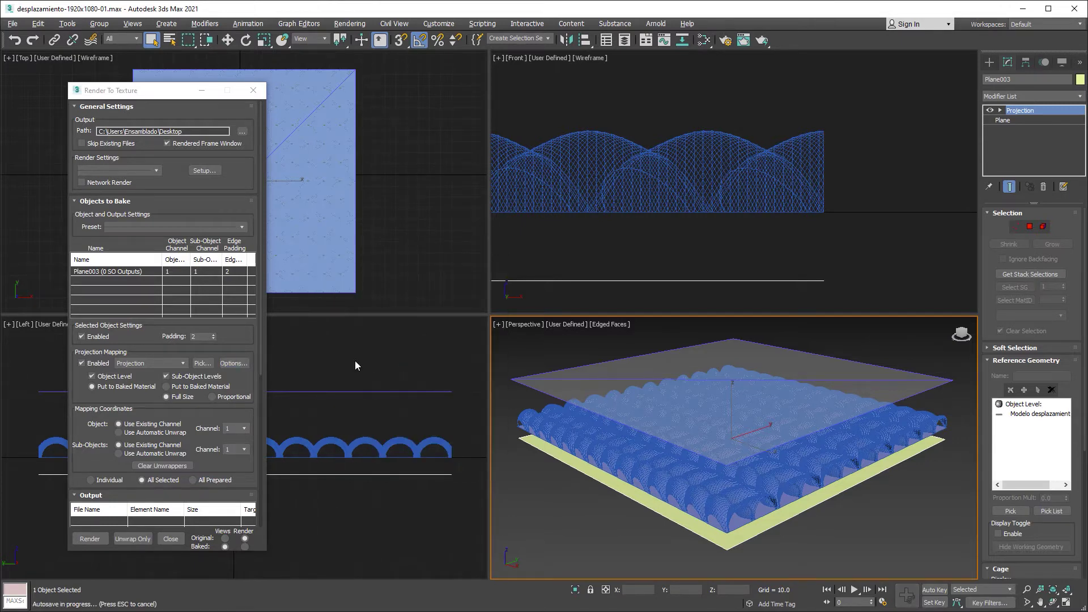
Step: Add a 512x512 HeightMap element and render it, overwriting Plane003HeightMap.png
drag(261, 340, 262, 427)
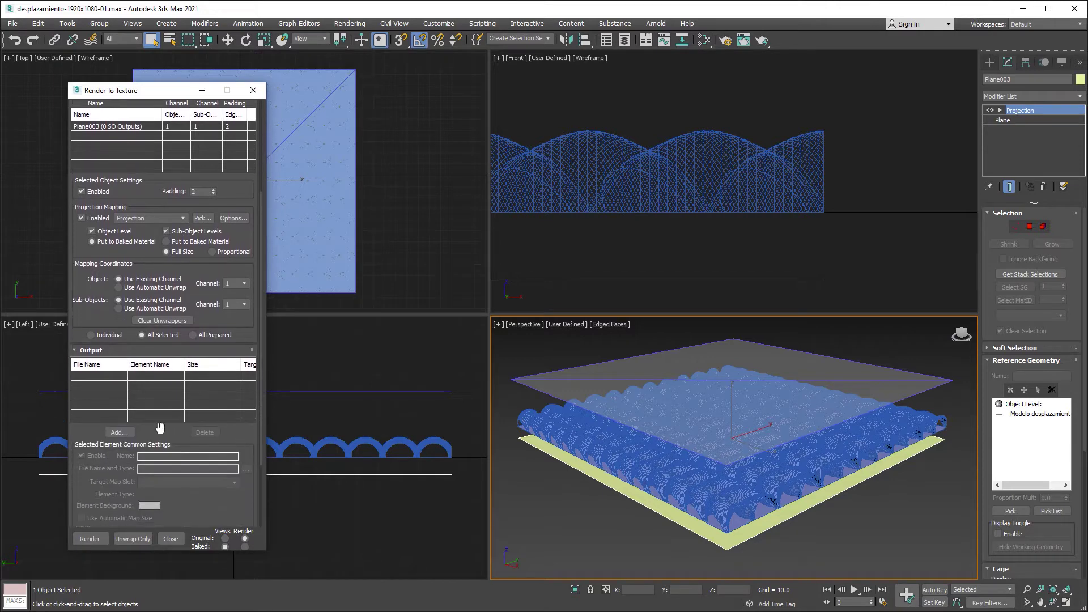
click(120, 432)
click(244, 345)
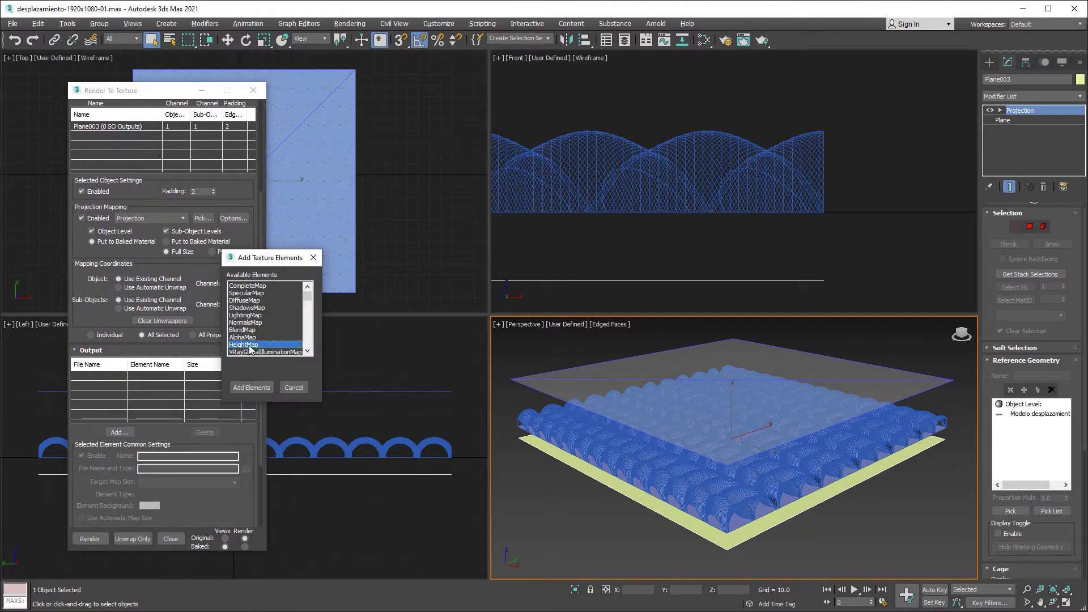
click(254, 387)
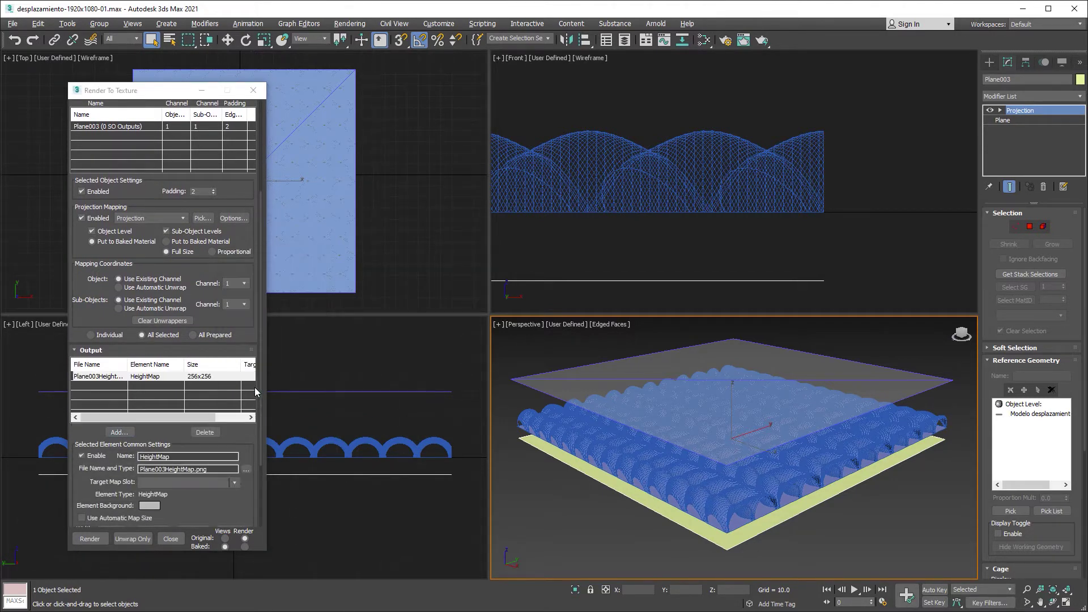
drag(260, 384, 256, 440)
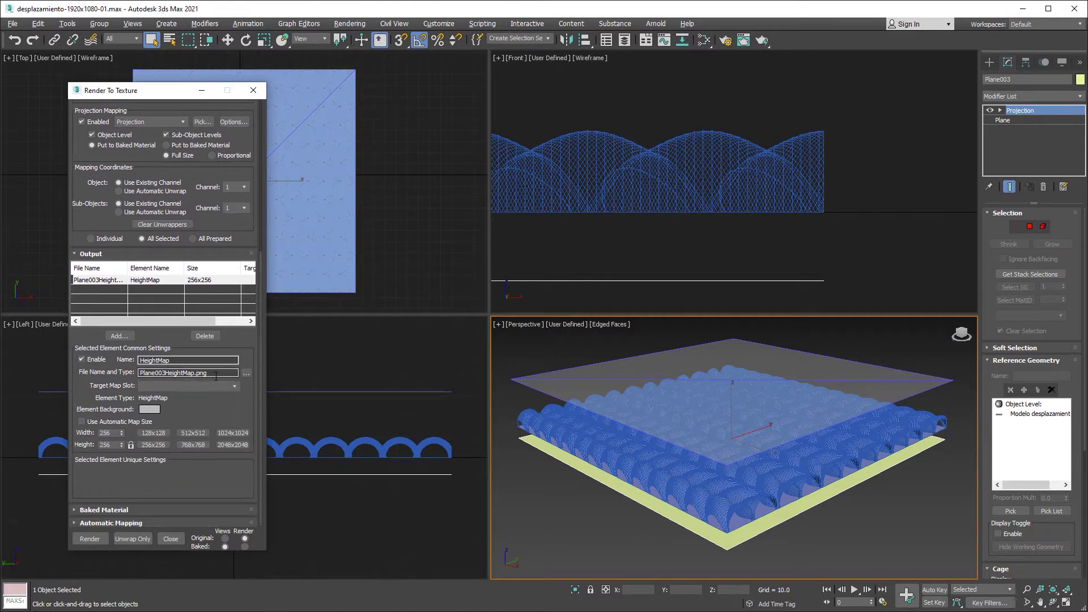
click(190, 434)
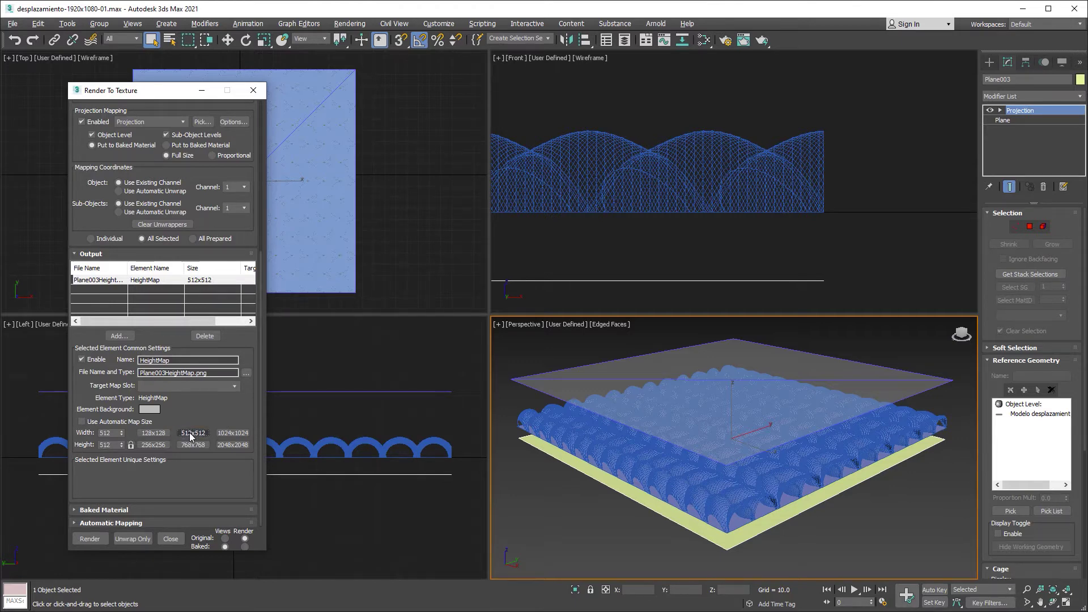
click(97, 538)
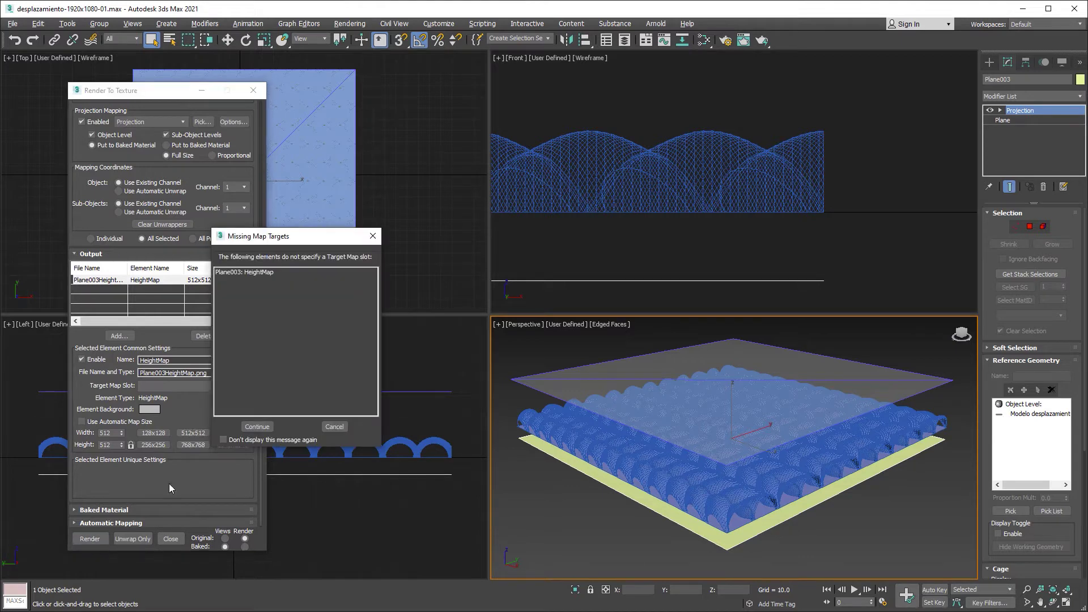
click(253, 426)
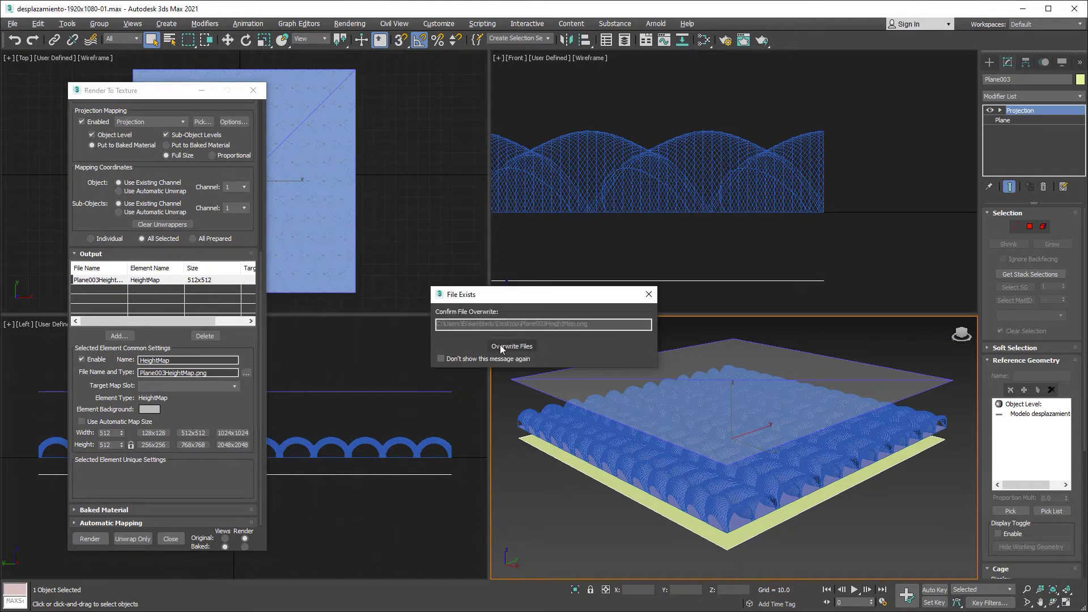
click(517, 345)
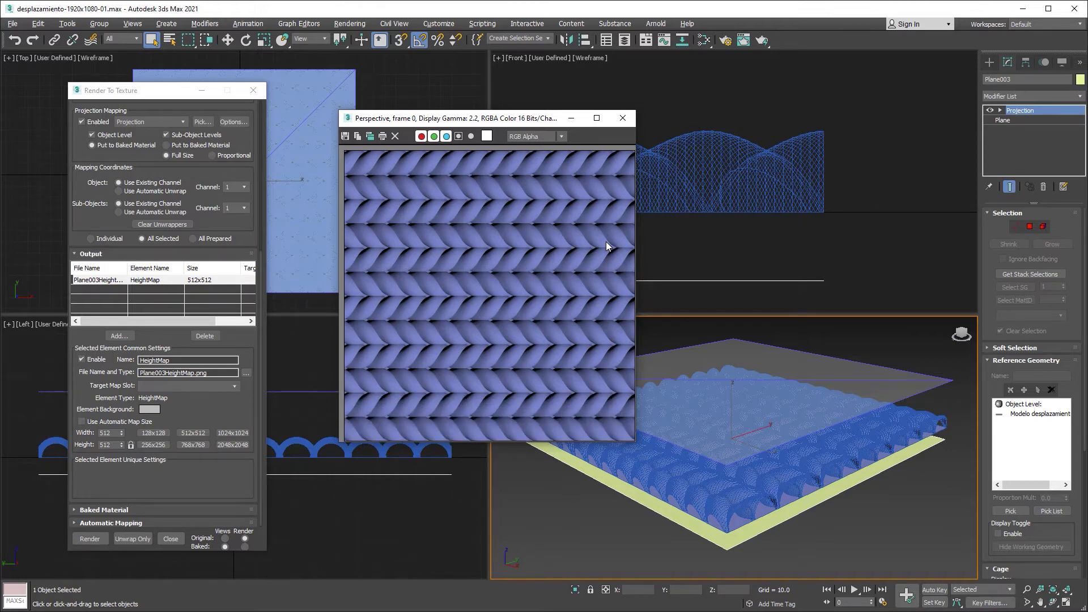
Step: View Plane003HeightMap.png from the Desktop in Photos, then go back to Render to Texture
click(626, 120)
key(alt+Tab)
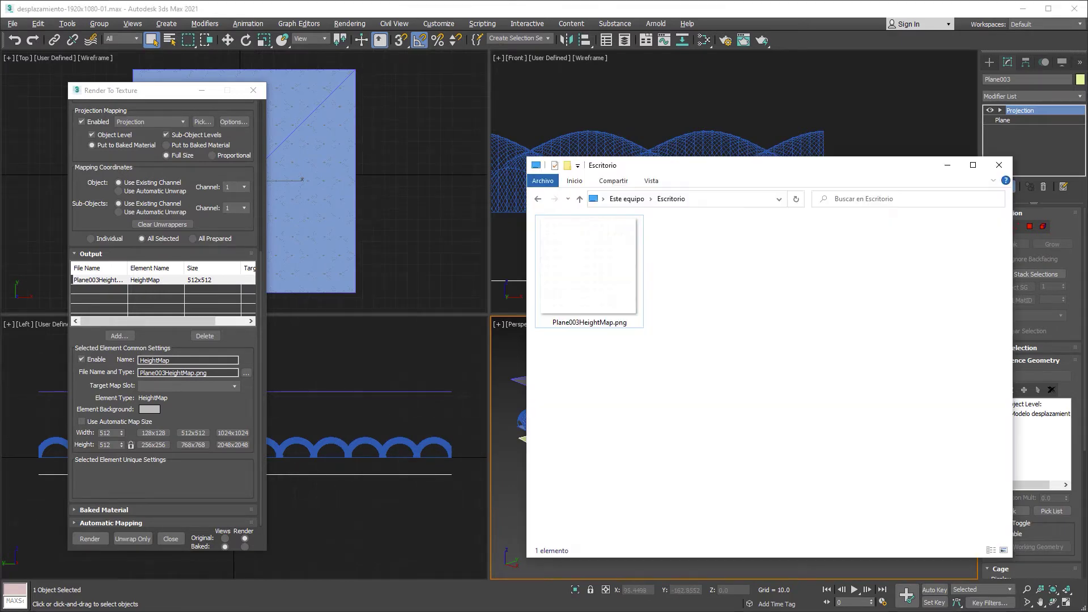
double_click(601, 270)
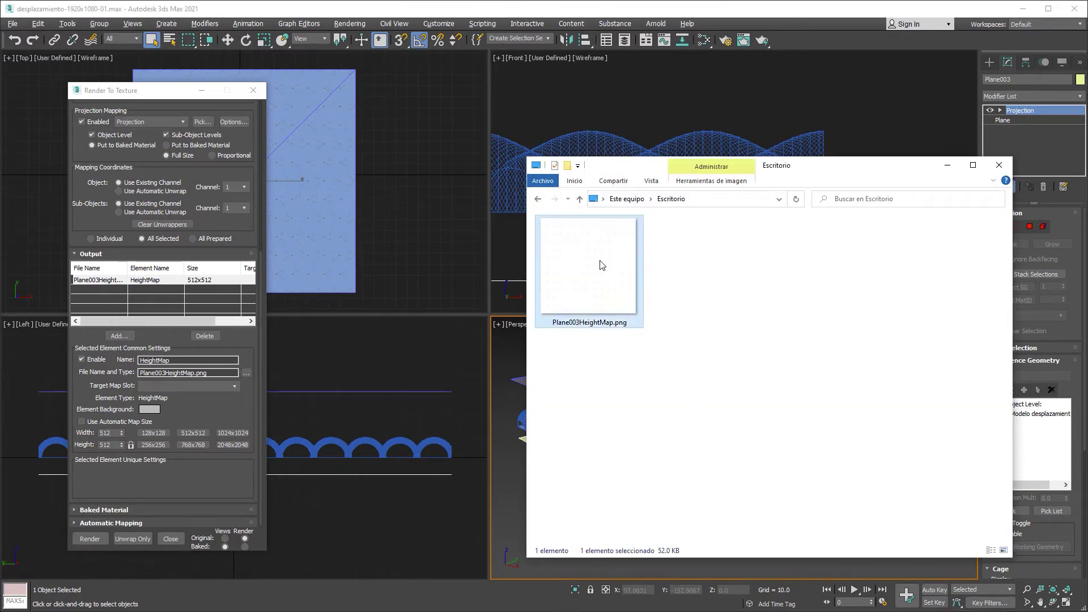
drag(607, 158, 597, 131)
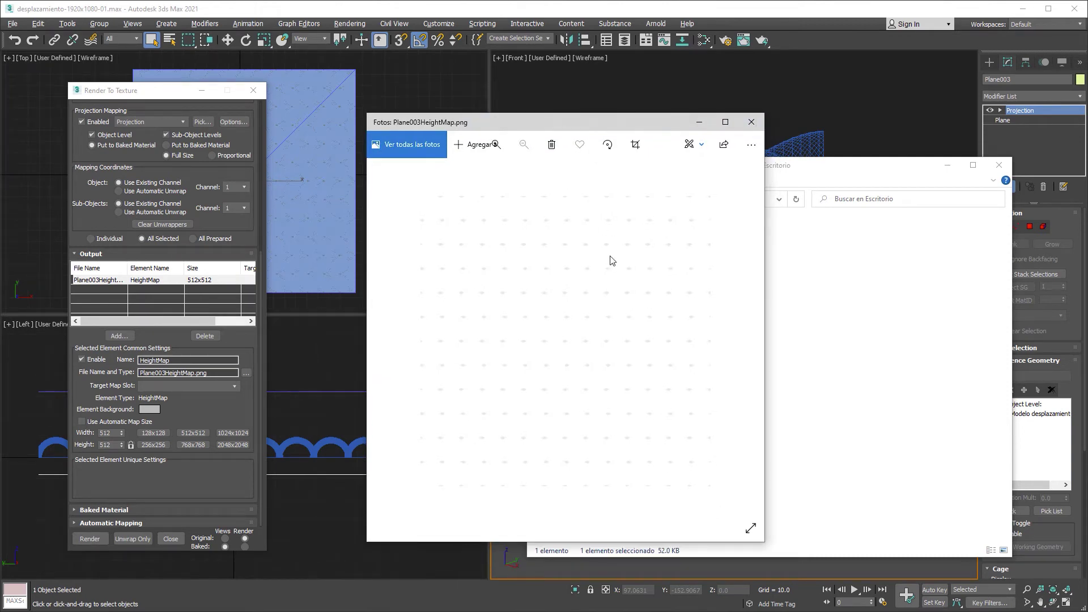
click(752, 122)
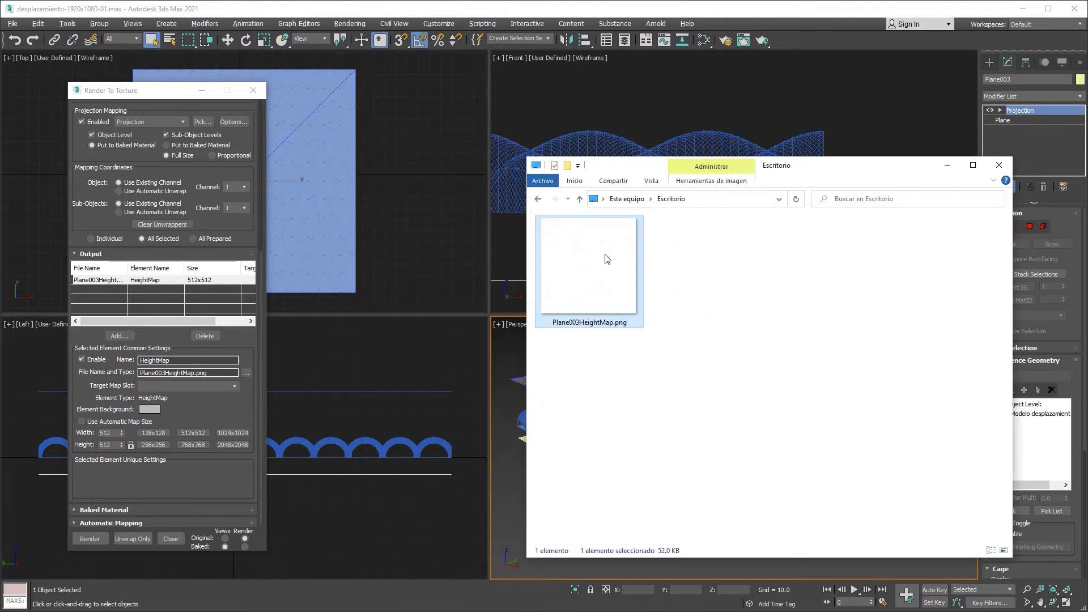
click(171, 96)
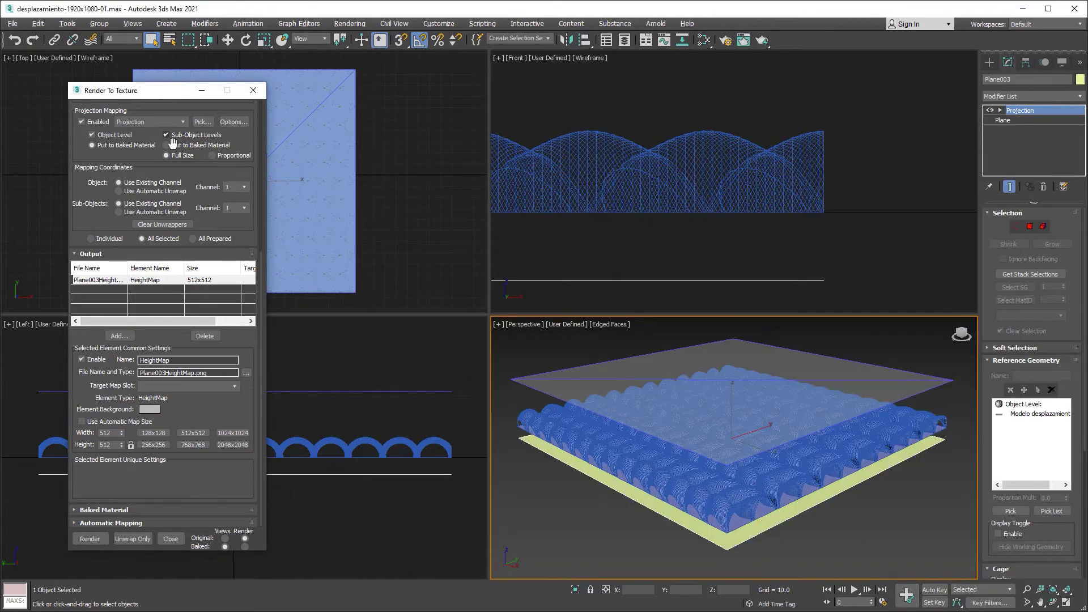
Step: Copy the buffer heights into the height map range: Min Height 8.3057, Max Height 18.1887
click(235, 123)
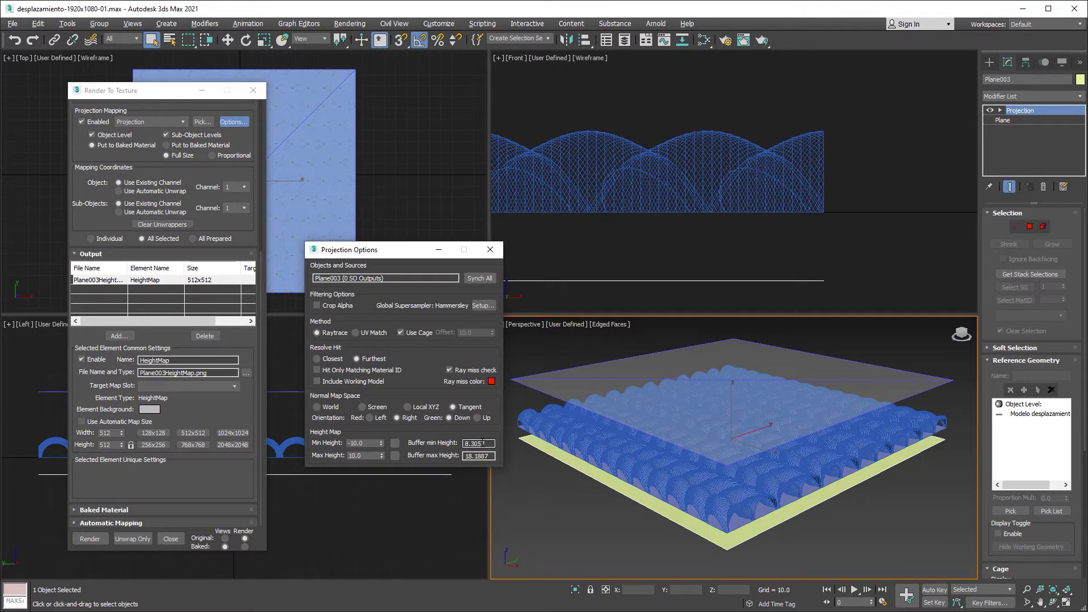
drag(485, 443, 457, 446)
key(ctrl+c)
drag(375, 443, 343, 443)
key(ctrl+v)
double_click(465, 456)
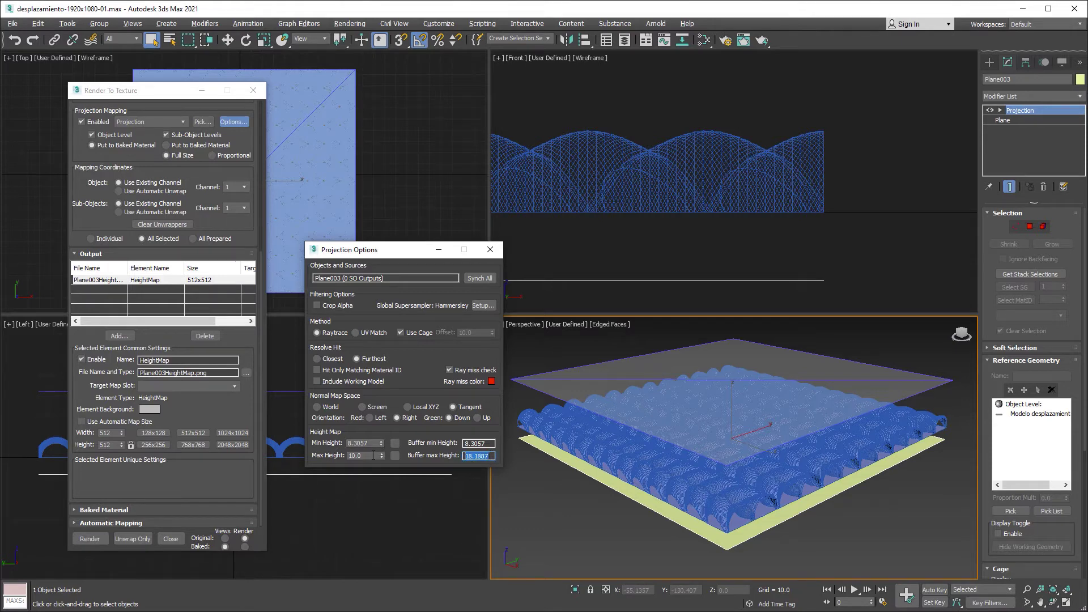
double_click(374, 455)
key(ctrl+v)
click(491, 250)
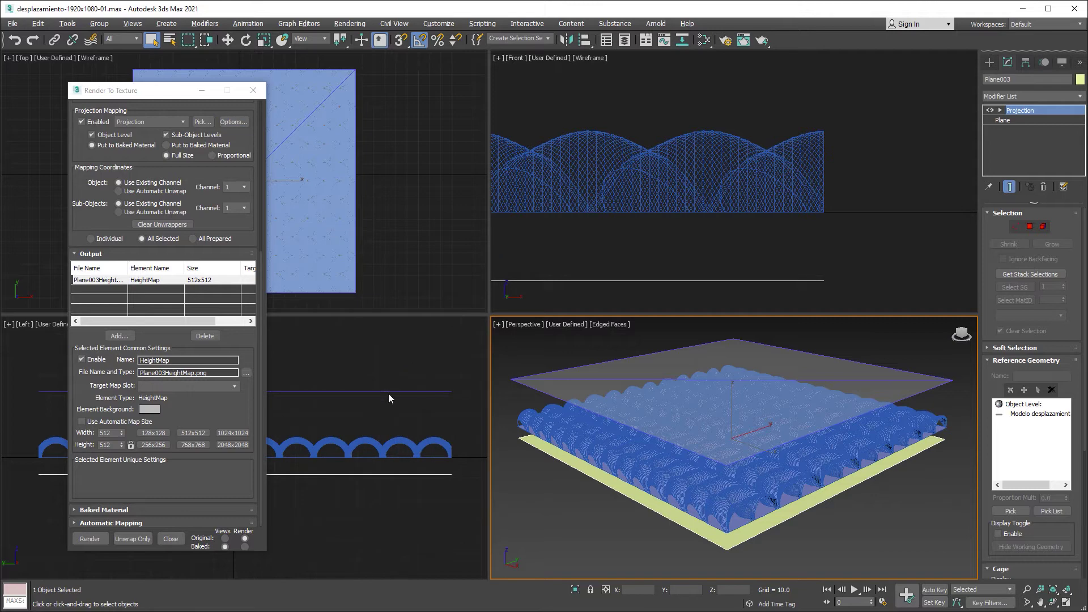
Step: Rebake the height map, overwriting the existing Plane003HeightMap.png
click(93, 540)
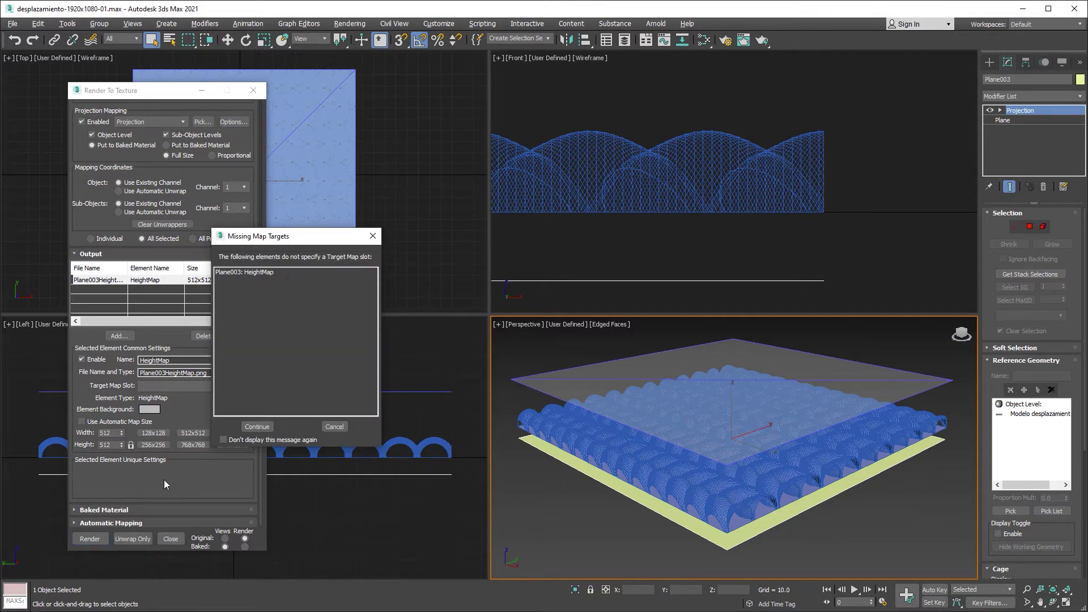
click(260, 427)
click(512, 346)
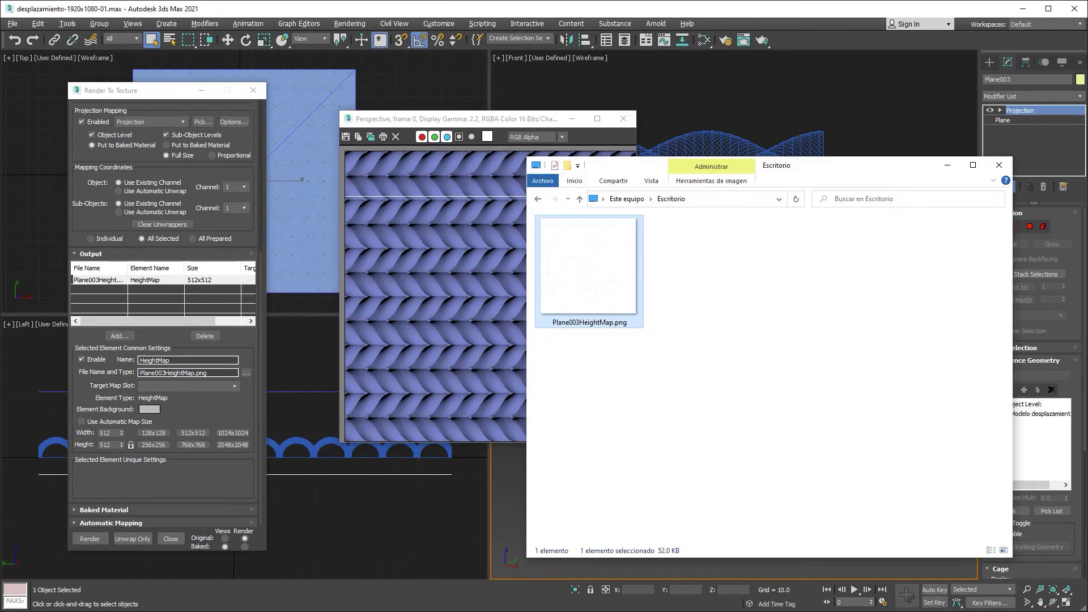
Step: View the baked Plane003HeightMap.png on the desktop, then close the viewer and frame buffer
key(alt+Tab)
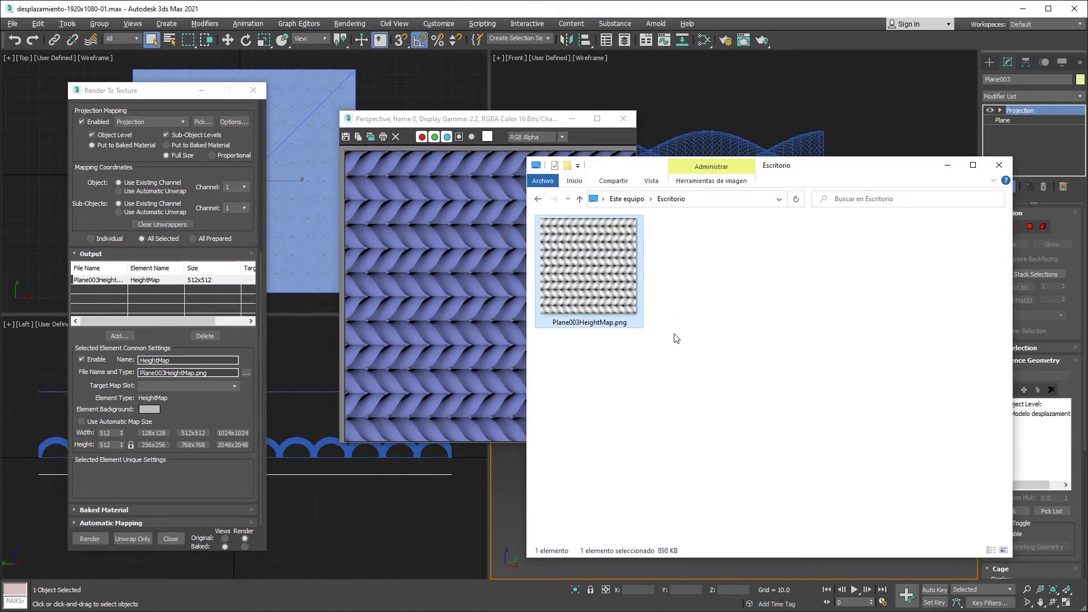
double_click(609, 277)
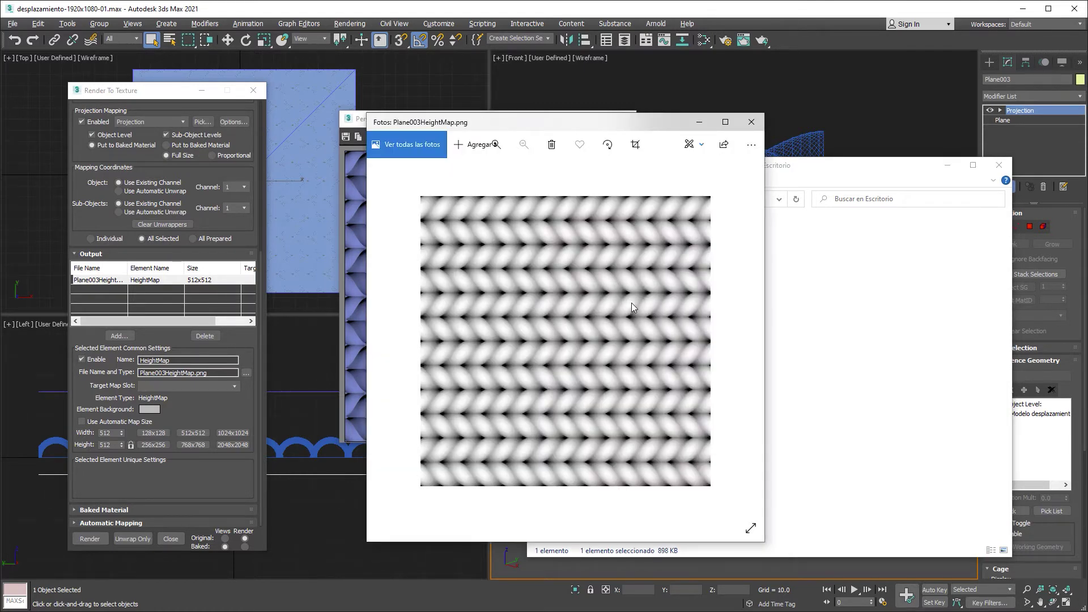
click(751, 122)
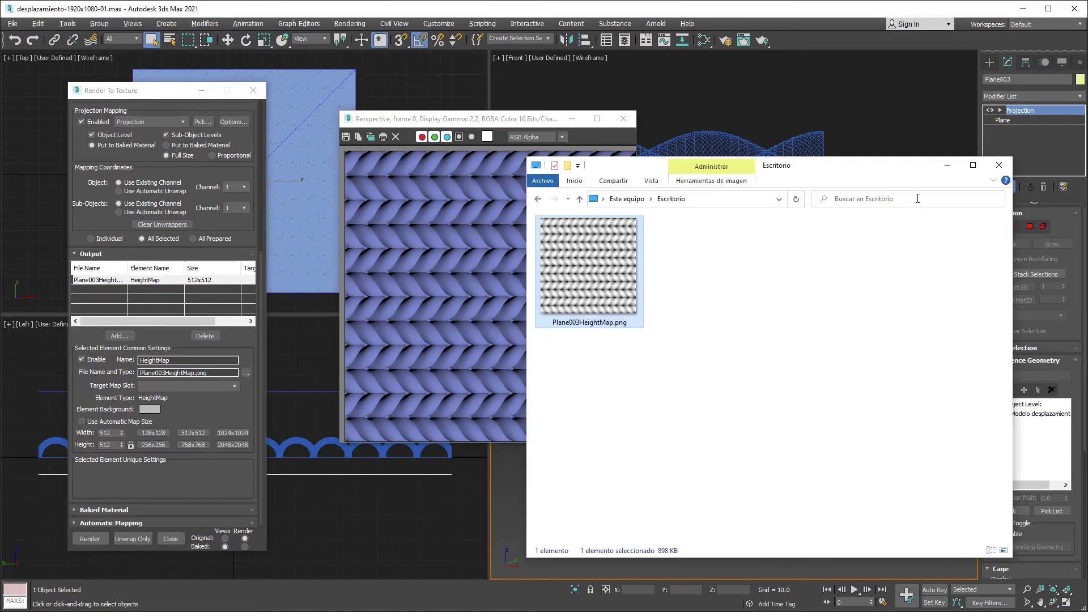
click(950, 165)
click(623, 119)
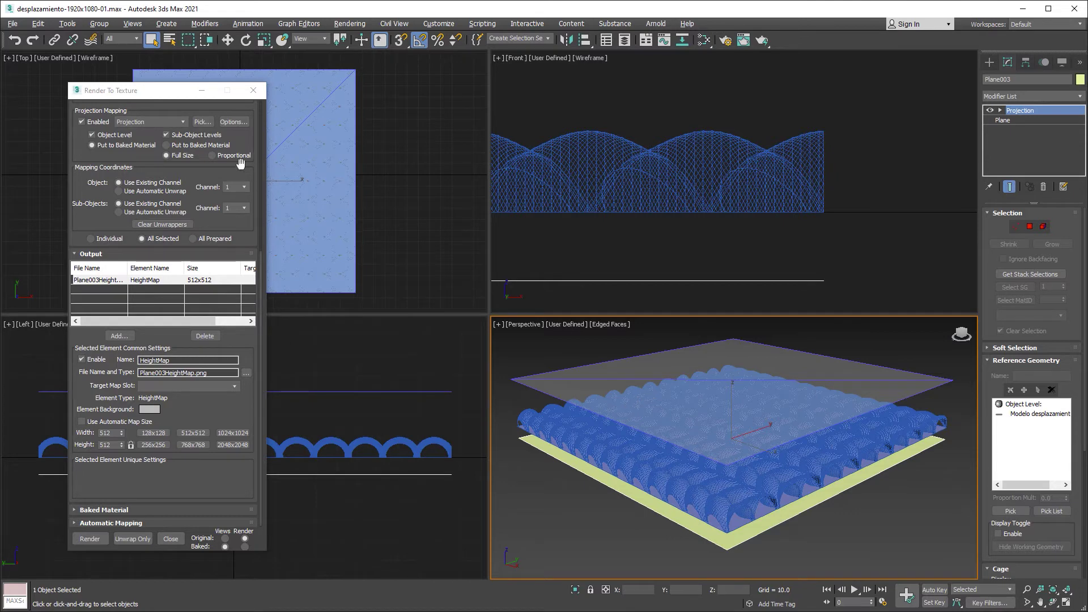
click(236, 123)
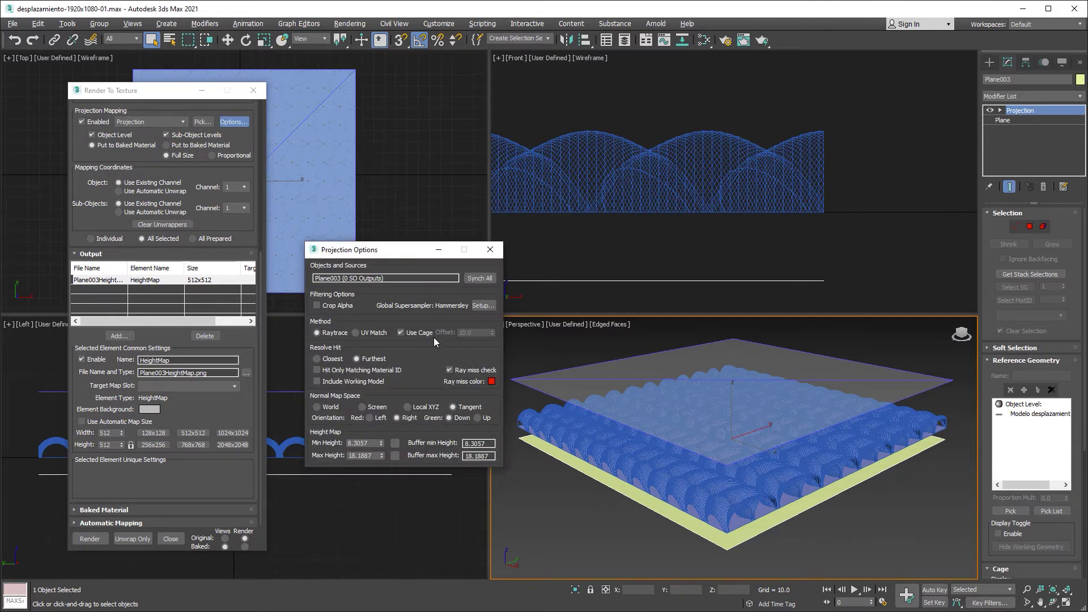
click(491, 250)
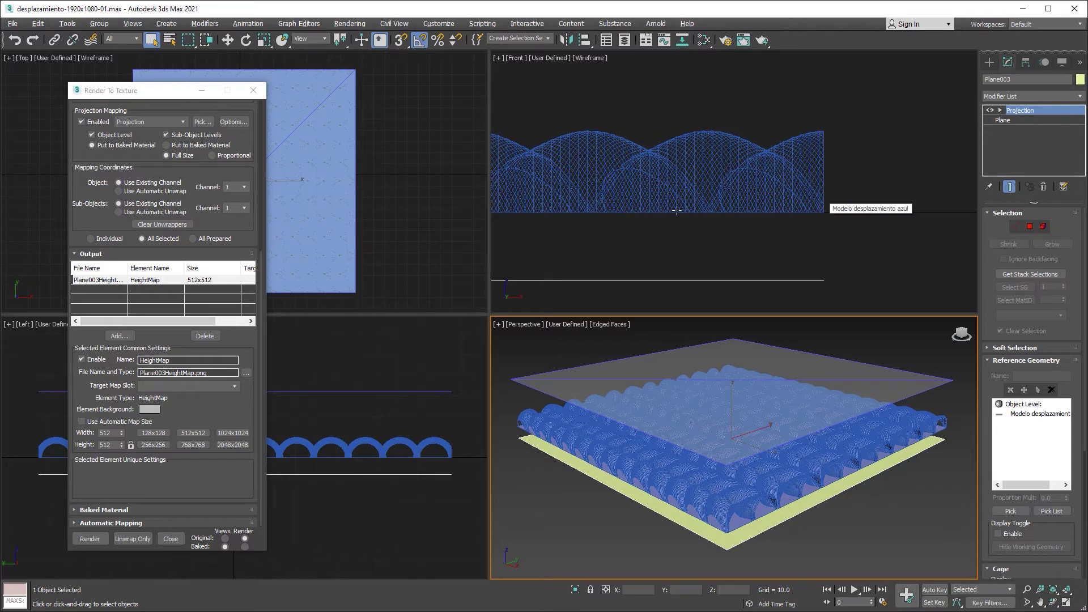
scroll(732, 215, down, 3)
scroll(732, 215, down, 2)
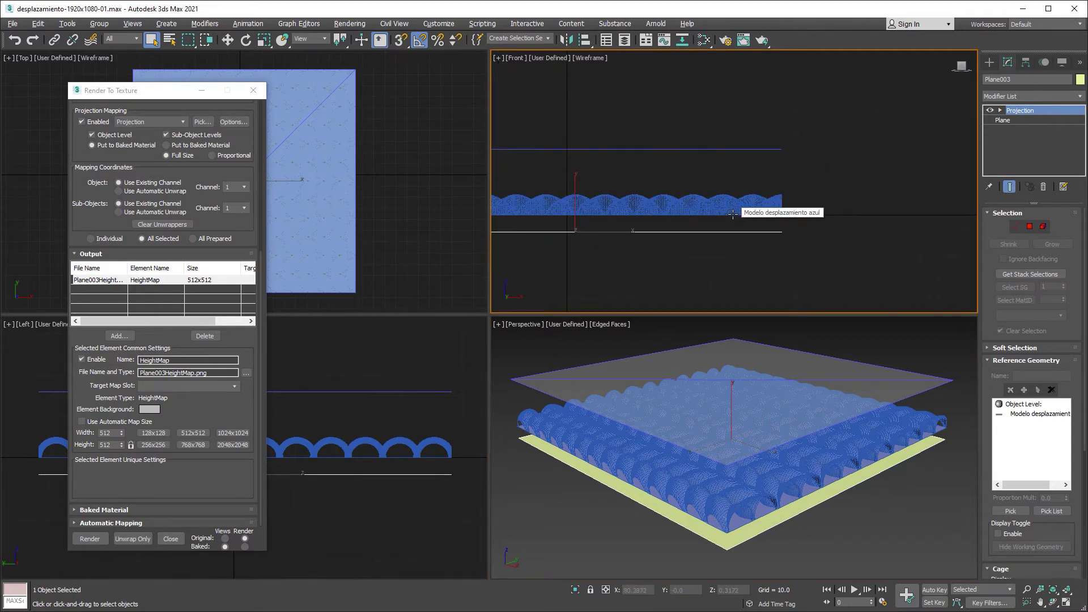
Step: Move Plane003 upward in the Front view toward the knit mesh base
click(227, 39)
middle_drag(592, 231, 663, 222)
scroll(663, 222, up, 3)
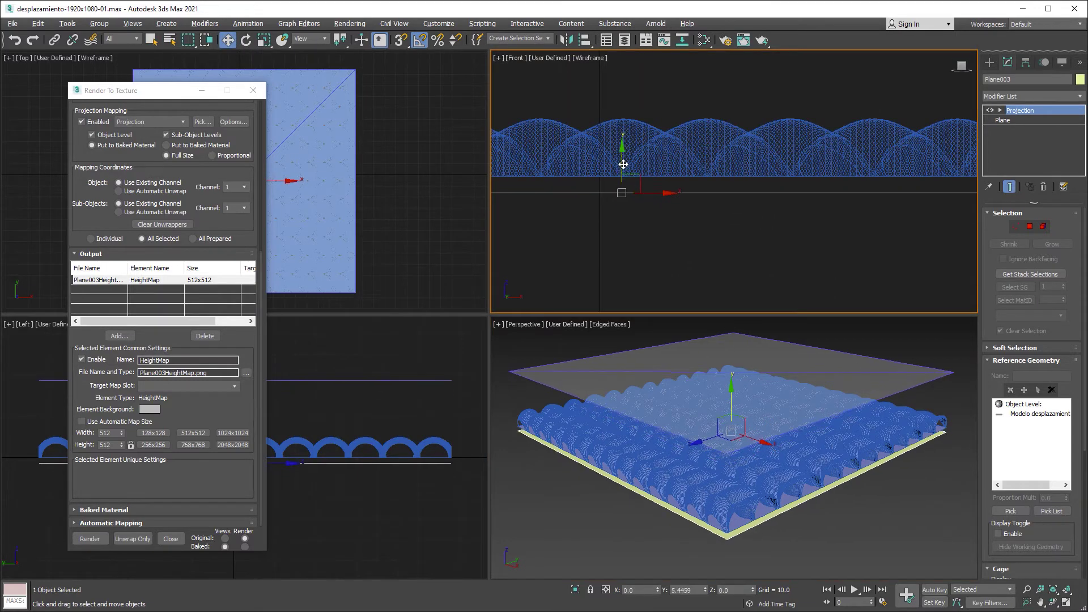
drag(629, 200, 629, 187)
scroll(672, 220, up, 3)
middle_drag(672, 219, 683, 232)
Step: Vertex-snap Plane003 onto the knit mesh base so it sits at Z 0
key(s)
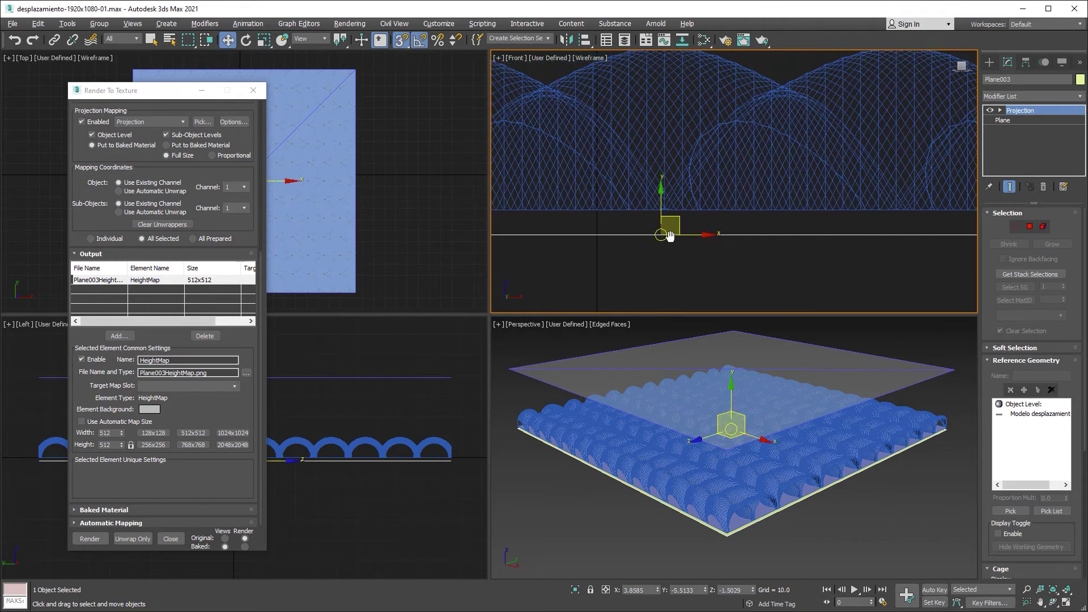
scroll(663, 226, up, 3)
drag(670, 237, 669, 230)
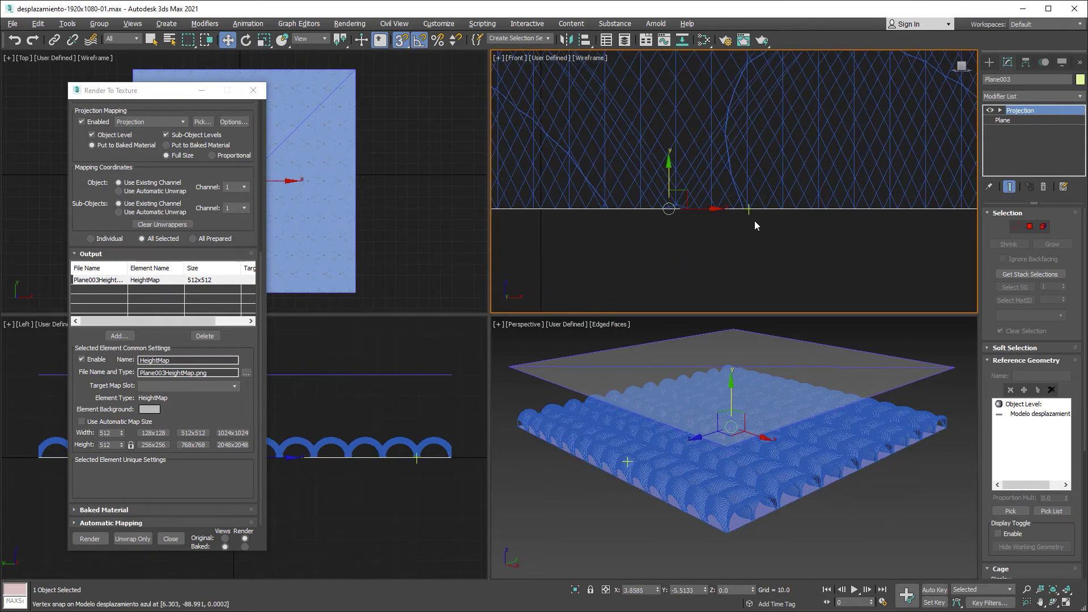
key(s)
scroll(717, 265, down, 2)
scroll(717, 265, down, 3)
scroll(718, 264, down, 2)
scroll(785, 211, down, 2)
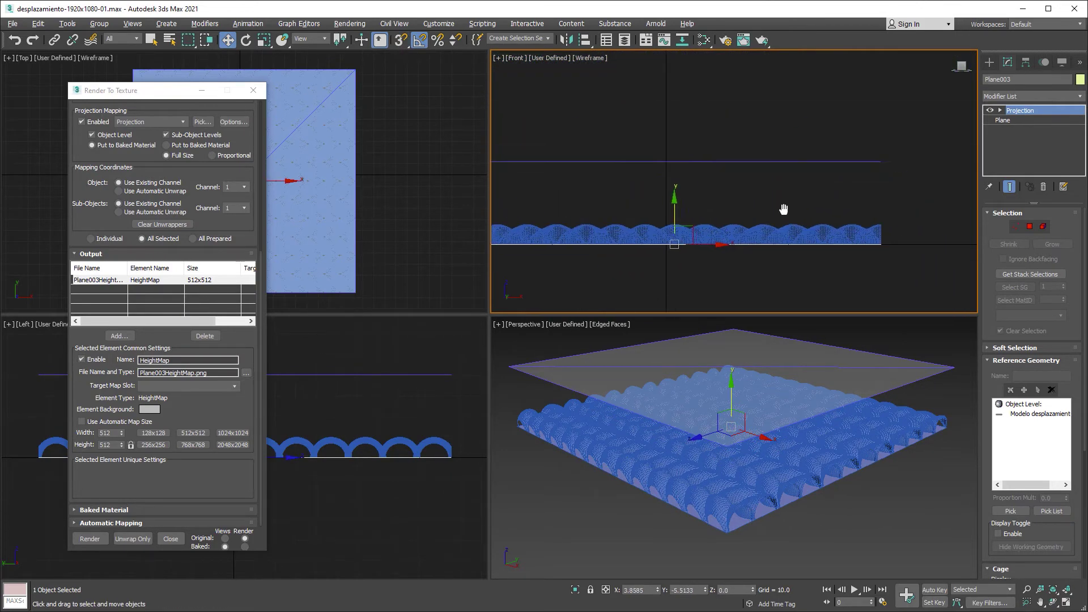
scroll(767, 217, down, 1)
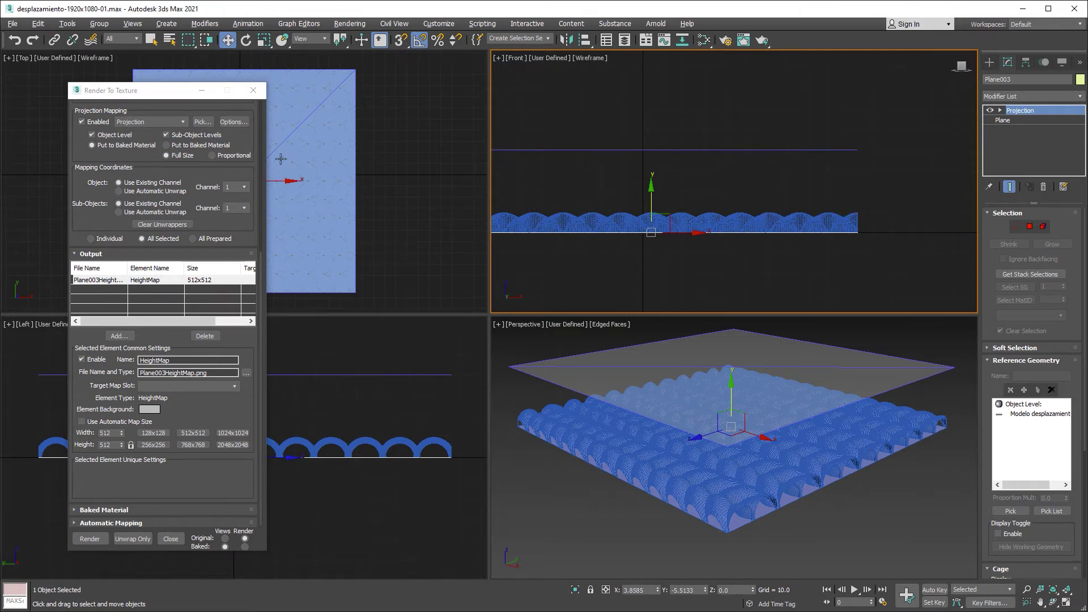
Step: Change the projection height map range to Min Height 0 and Max Height 10
click(237, 125)
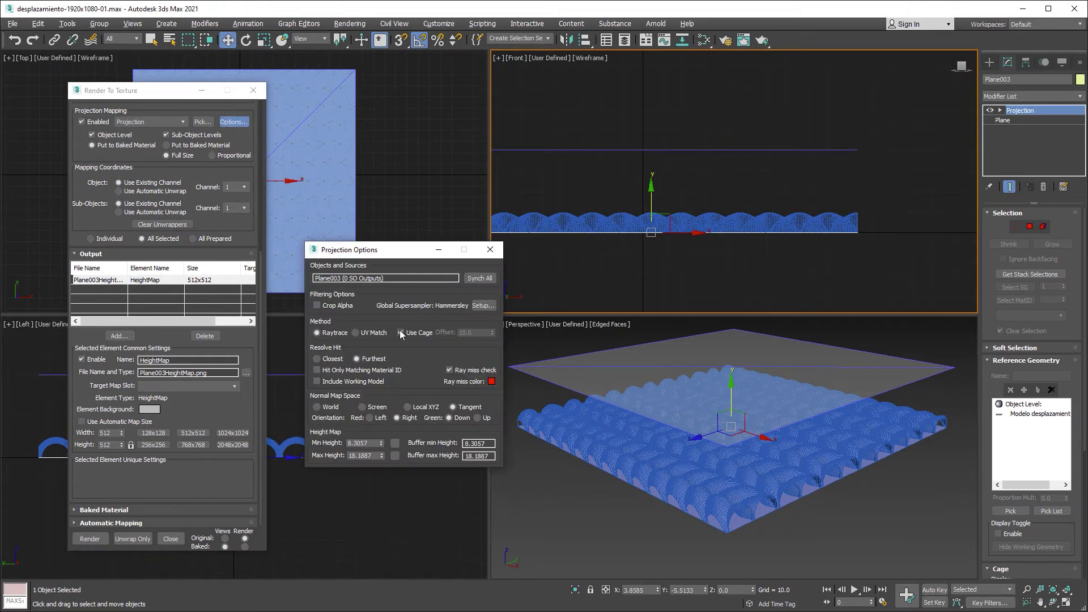
double_click(363, 443)
text(0)
scroll(650, 235, up, 5)
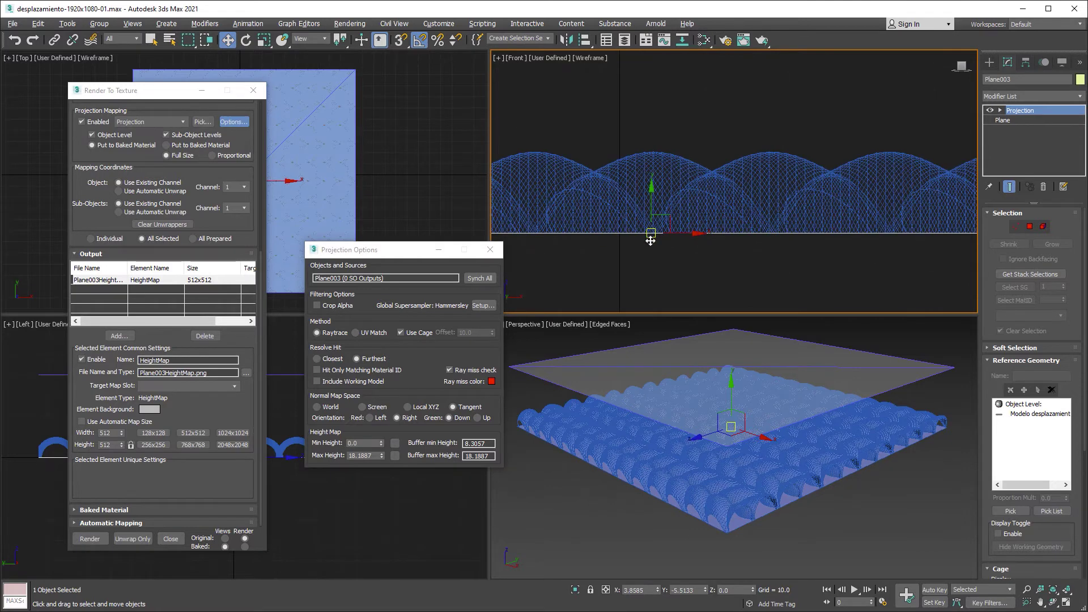
scroll(650, 237, down, 3)
scroll(650, 238, down, 2)
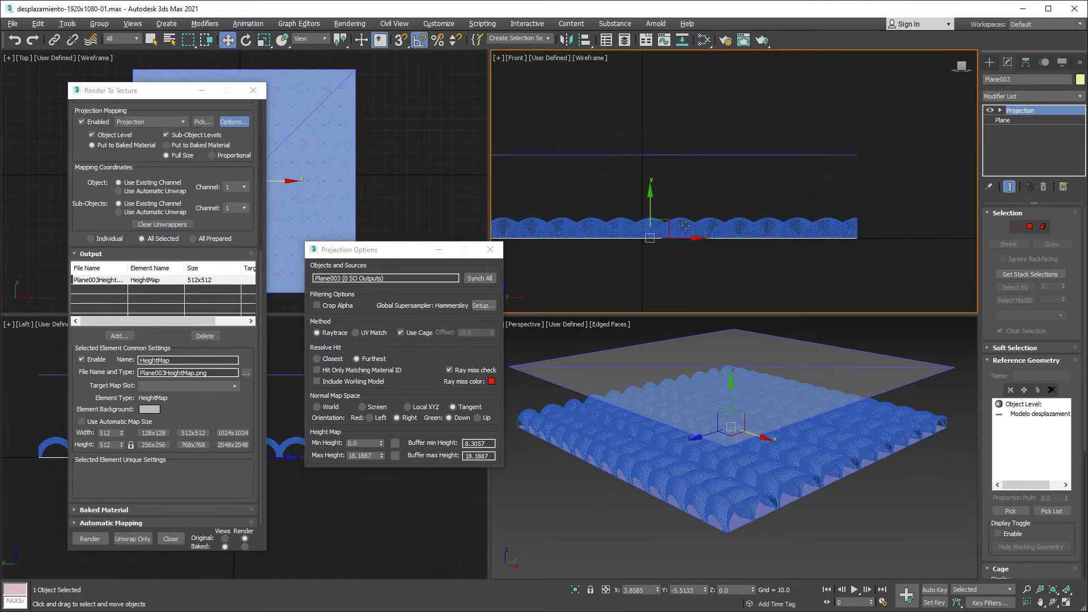
drag(375, 455, 345, 454)
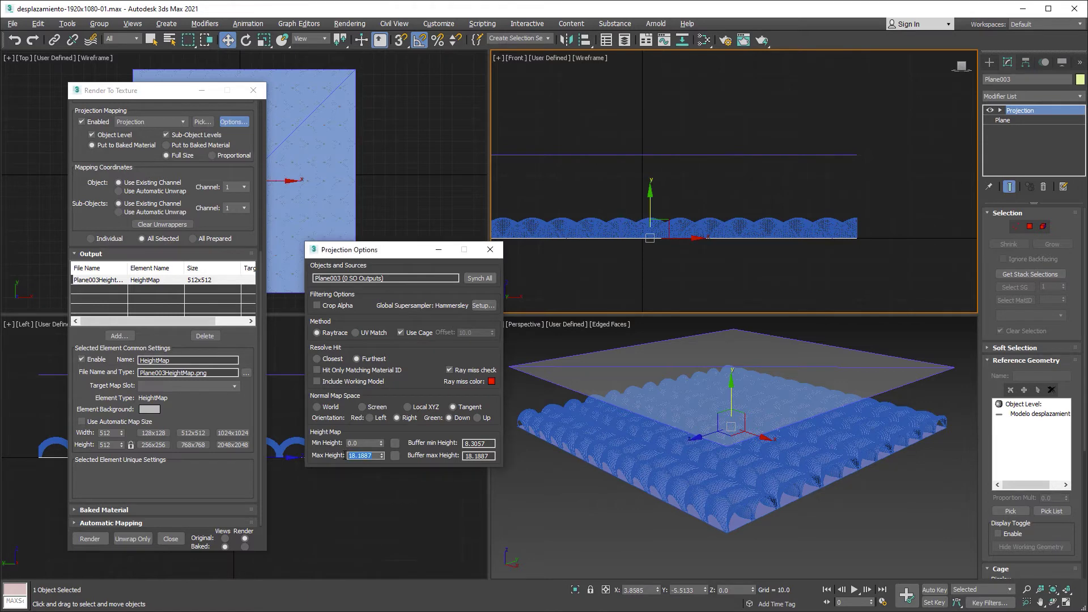
text(10)
key(Return)
click(490, 250)
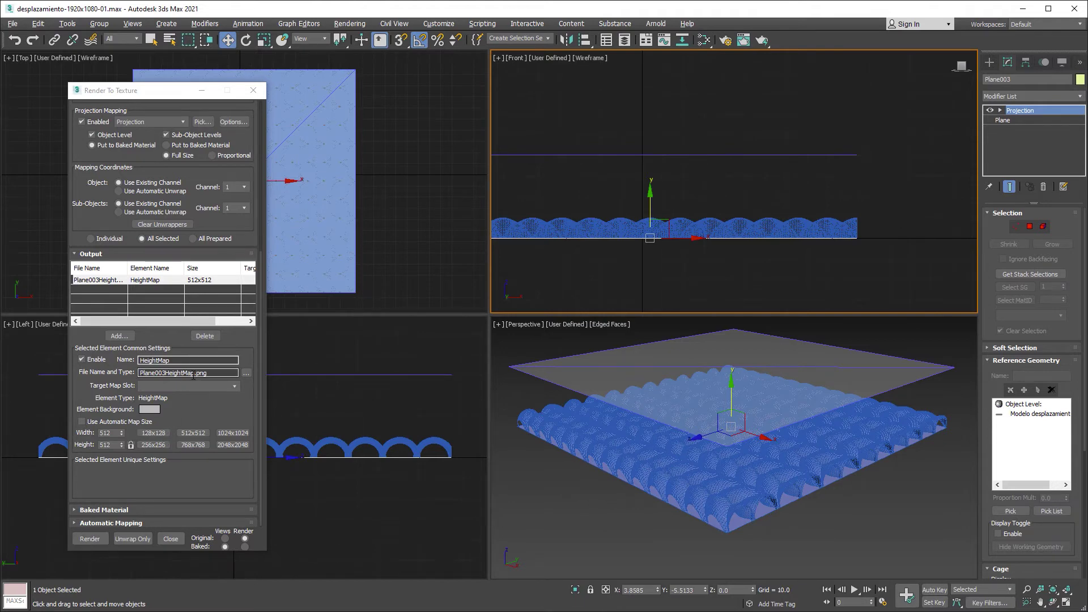
Step: Rename the bake output file to PlaneMap.png and confirm the PNG settings
drag(195, 374, 156, 373)
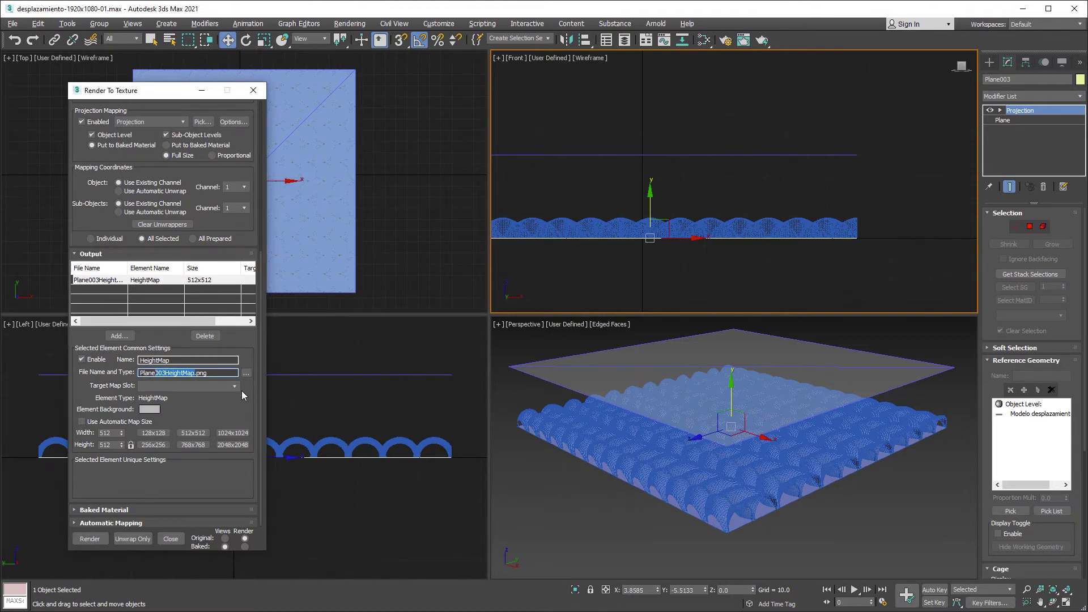
click(246, 373)
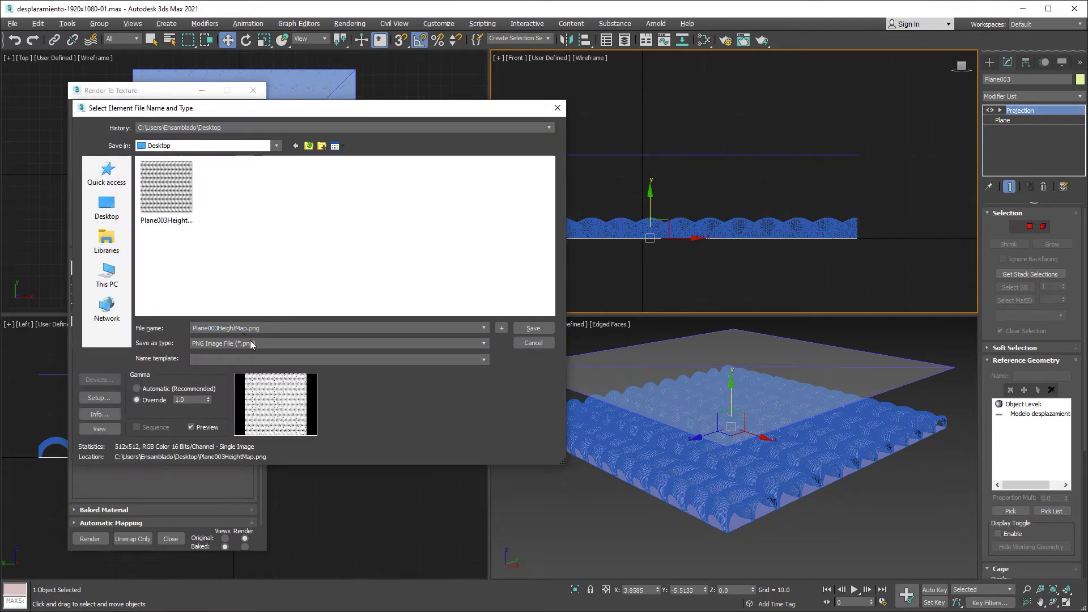
mouse_move(236, 328)
mouse_down()
mouse_move(199, 328)
mouse_move(208, 328)
mouse_up()
key(BackSpace)
click(530, 329)
click(156, 229)
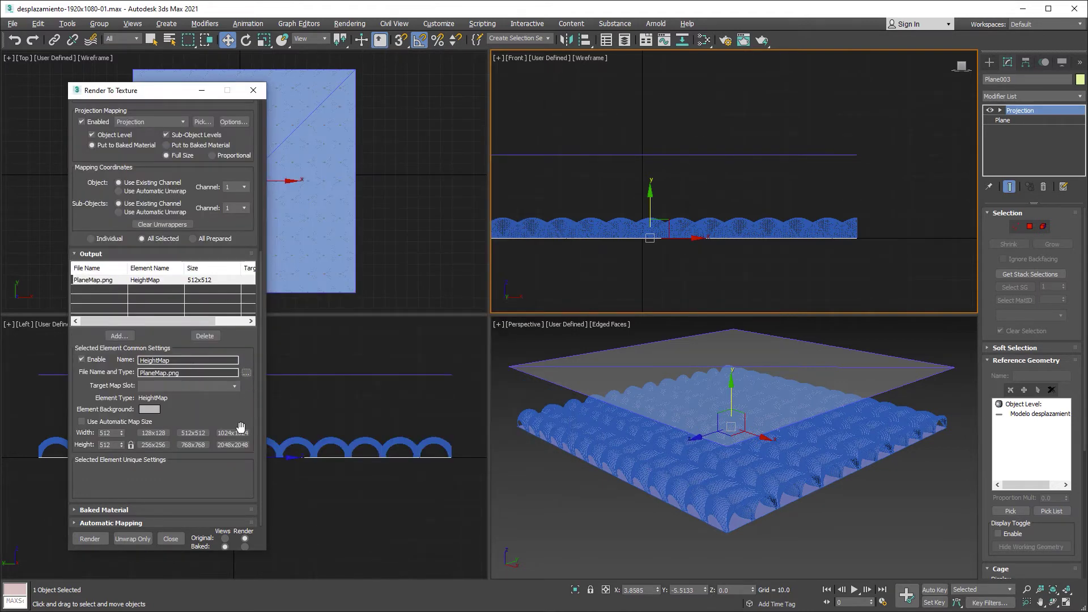
Step: Bake the height map to PlaneMap.png, skipping the missing map targets warning
click(93, 537)
click(255, 427)
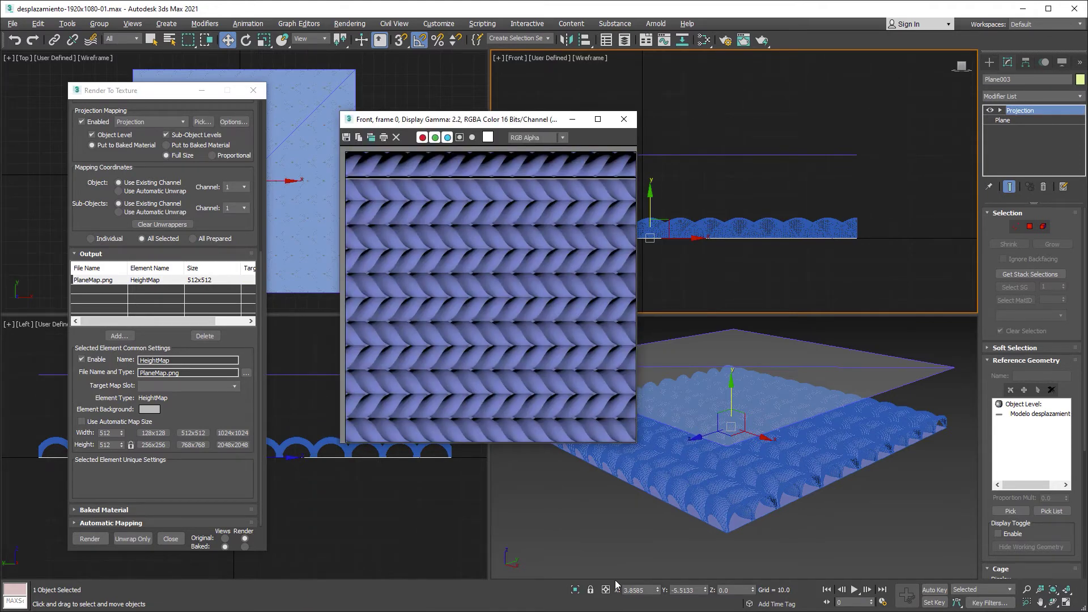
click(618, 611)
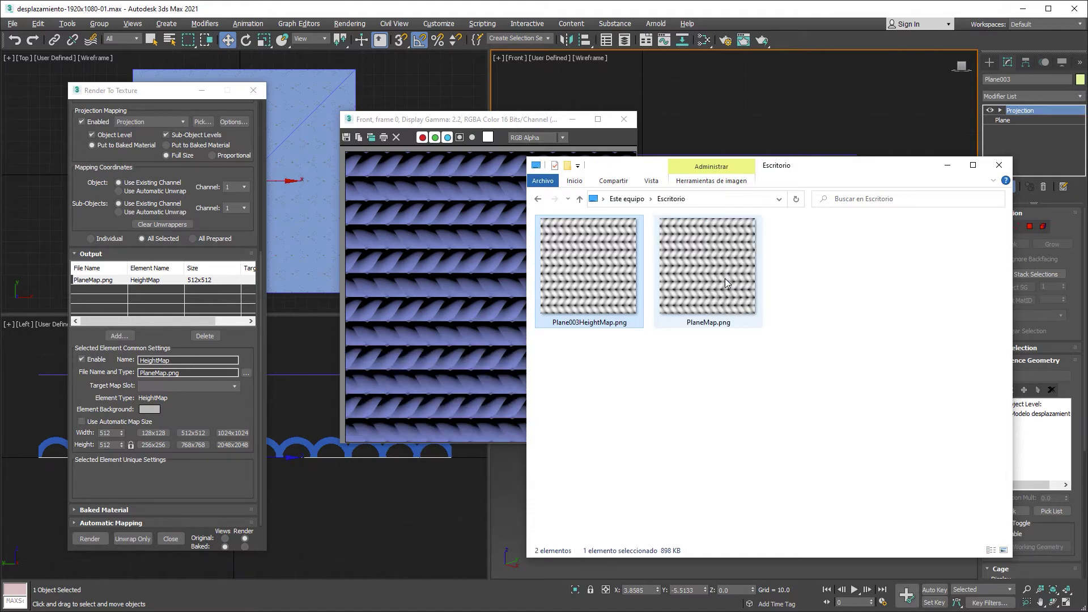
Step: Compare Plane003HeightMap.png and PlaneMap.png side by side, then close the heightmap preview
click(726, 278)
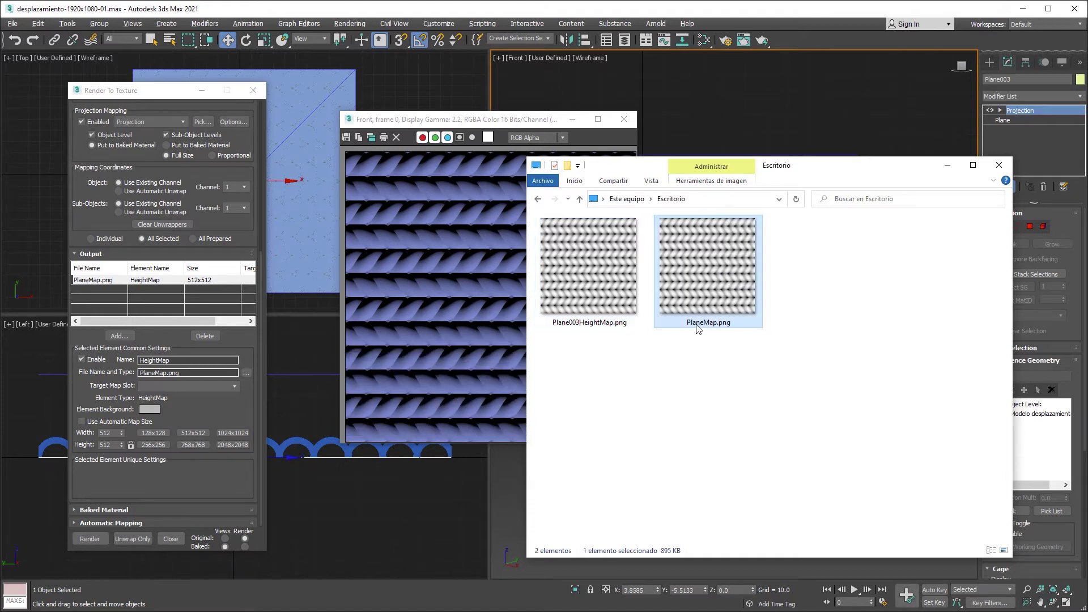
mouse_move(707, 271)
click(593, 283)
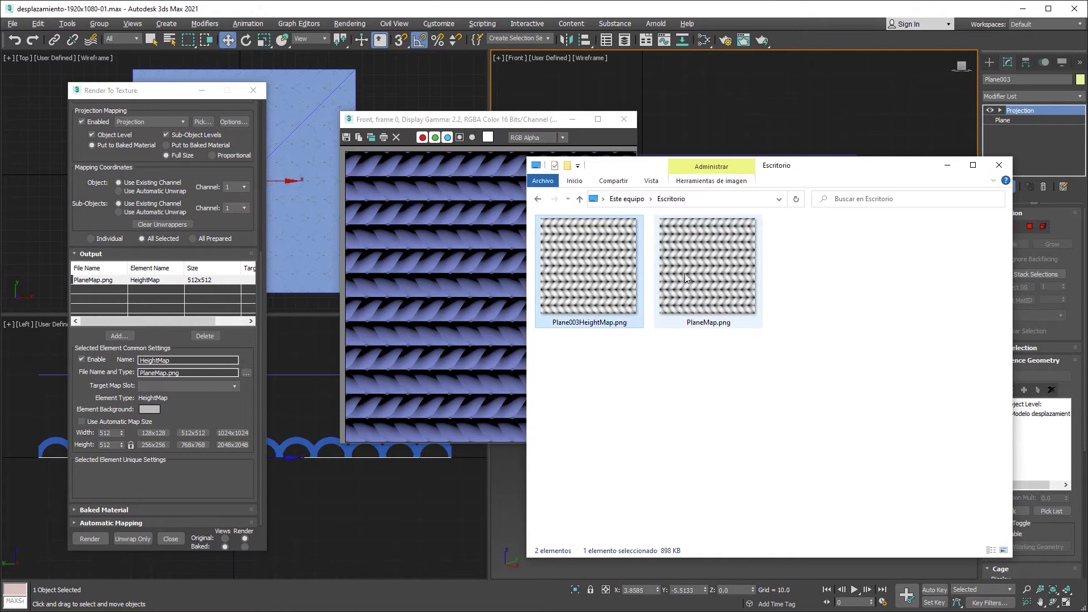
click(685, 273)
click(606, 260)
double_click(607, 261)
drag(594, 119, 340, 119)
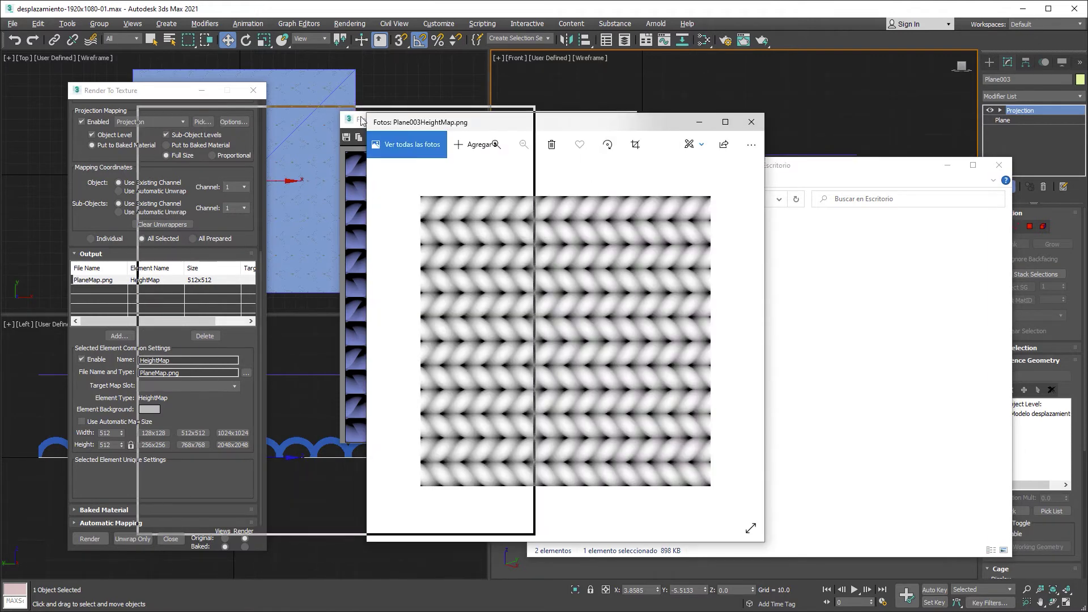
double_click(717, 270)
drag(528, 121, 688, 121)
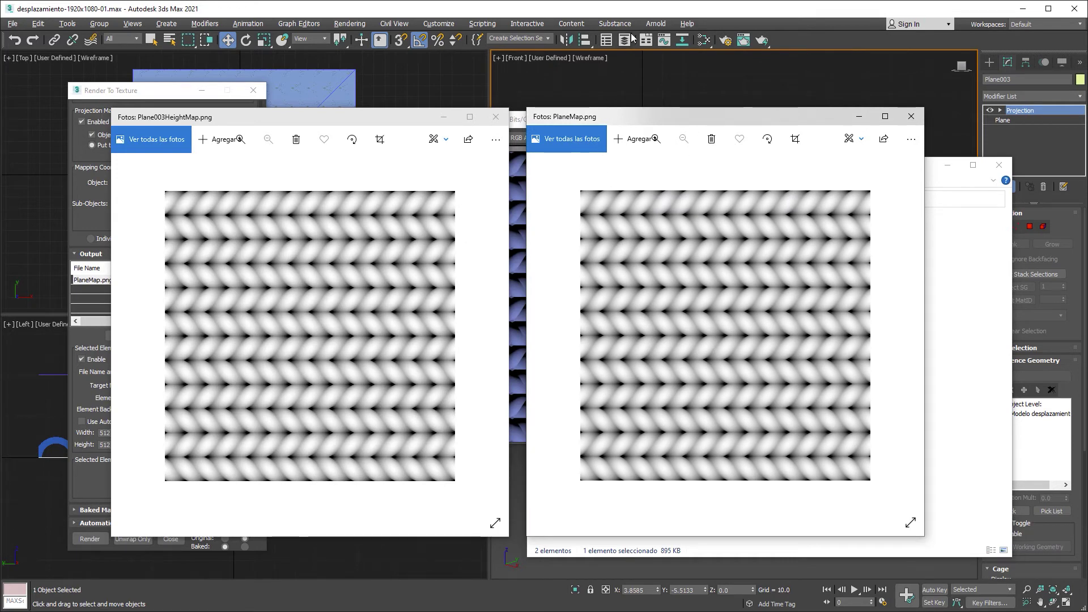
click(642, 12)
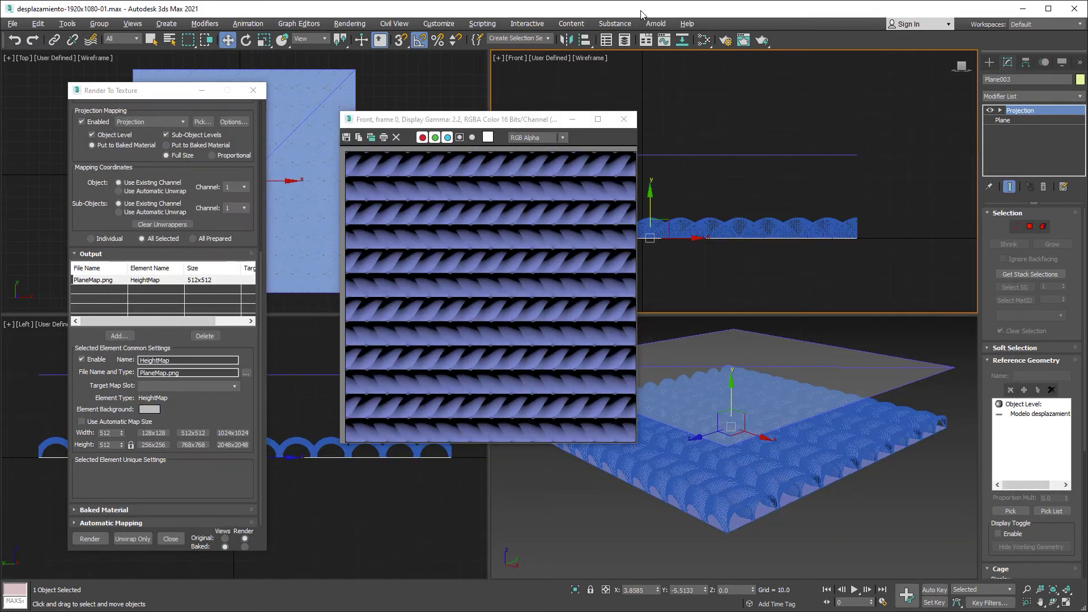
click(623, 120)
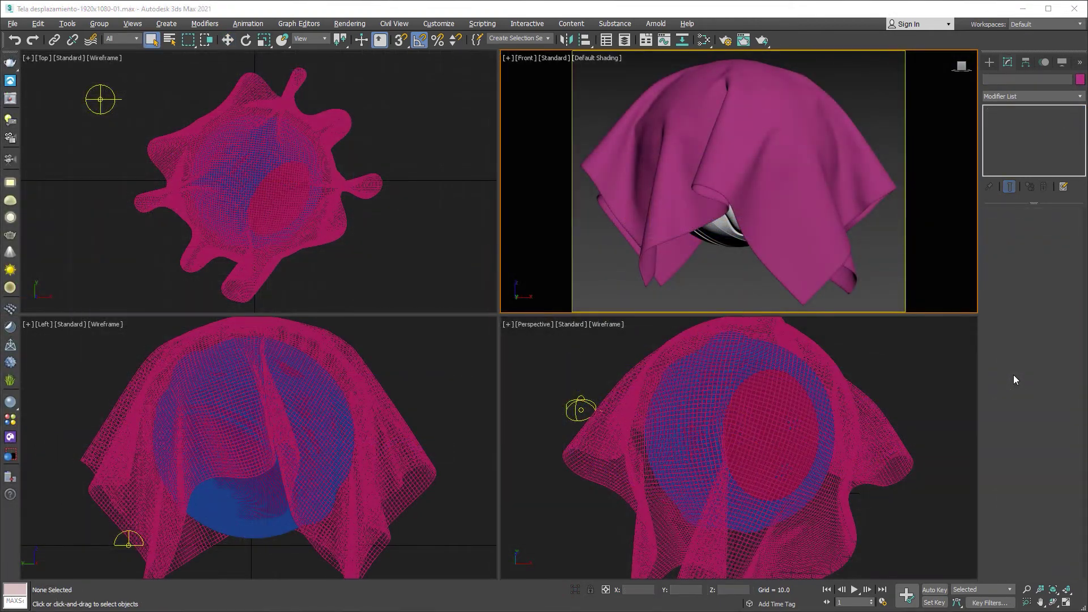
Step: Select the pink cloth, show its VRayMtl in Slate, and start a V-Ray test render
click(826, 274)
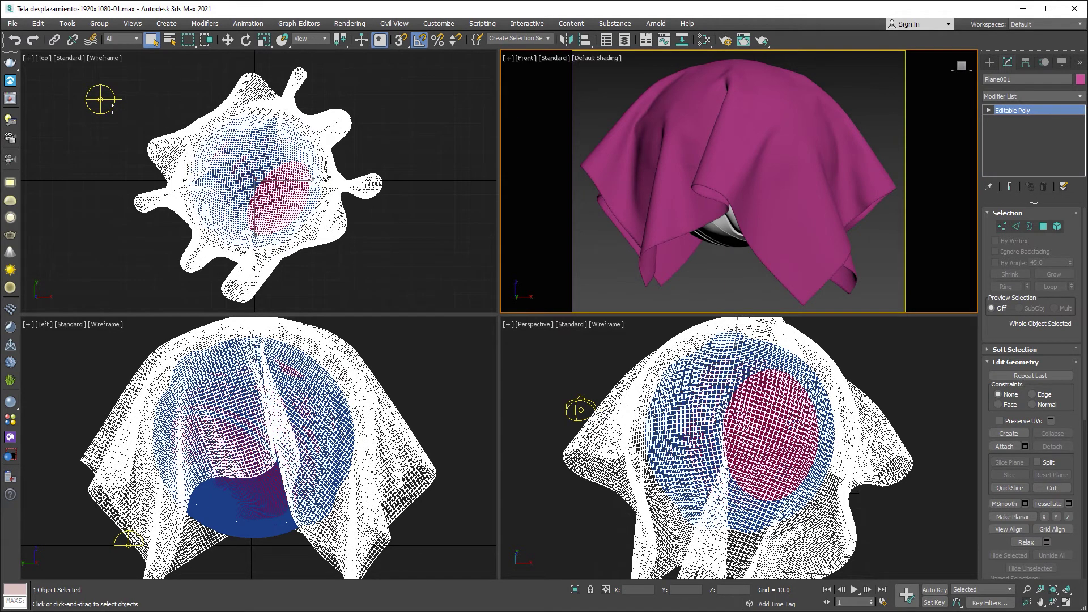
click(706, 42)
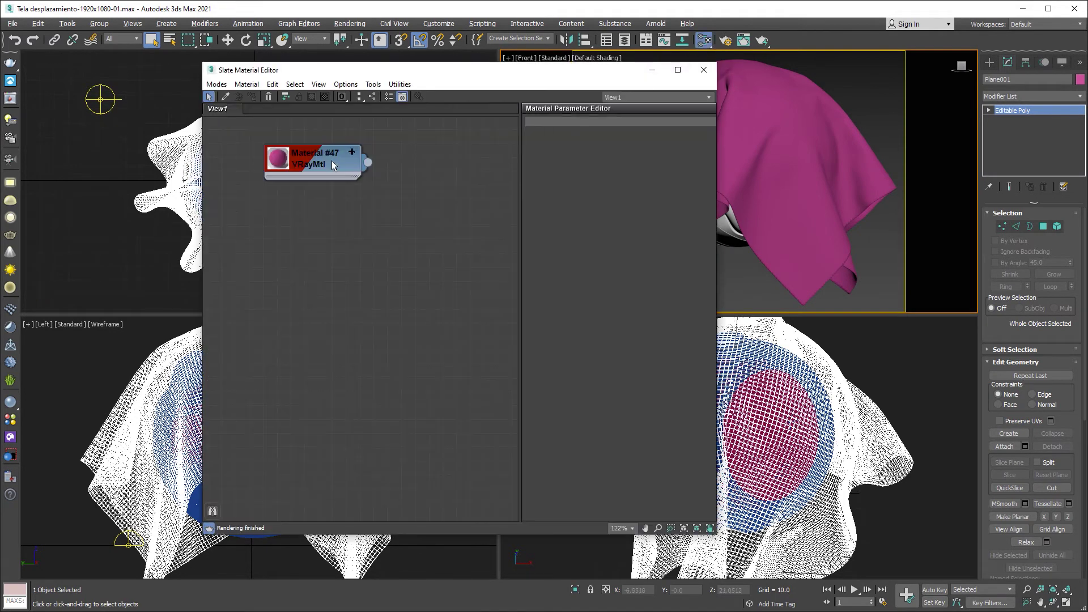
double_click(300, 164)
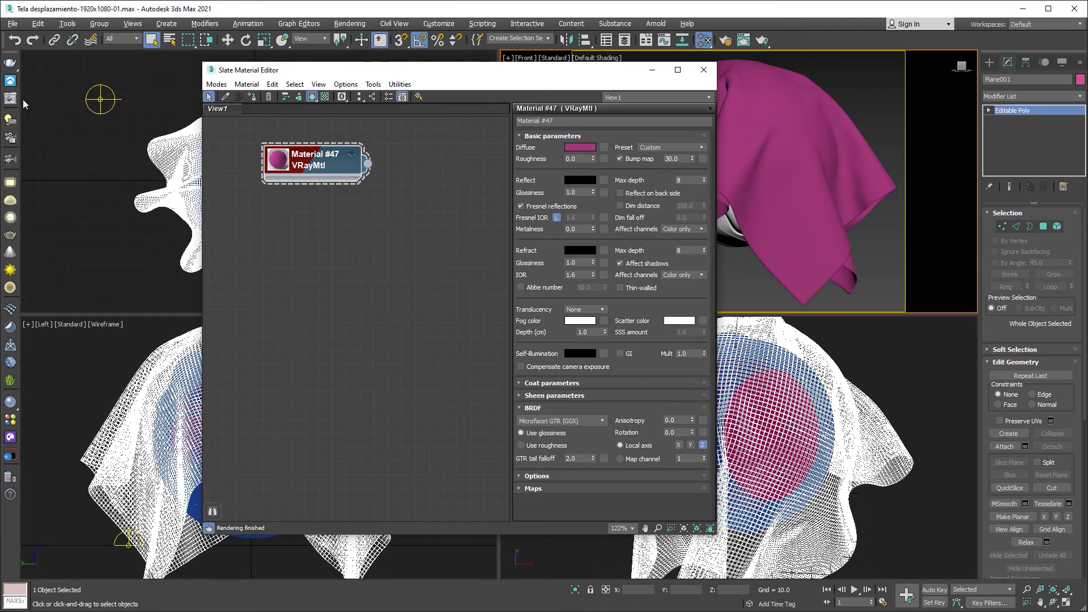
key(shift+q)
click(374, 225)
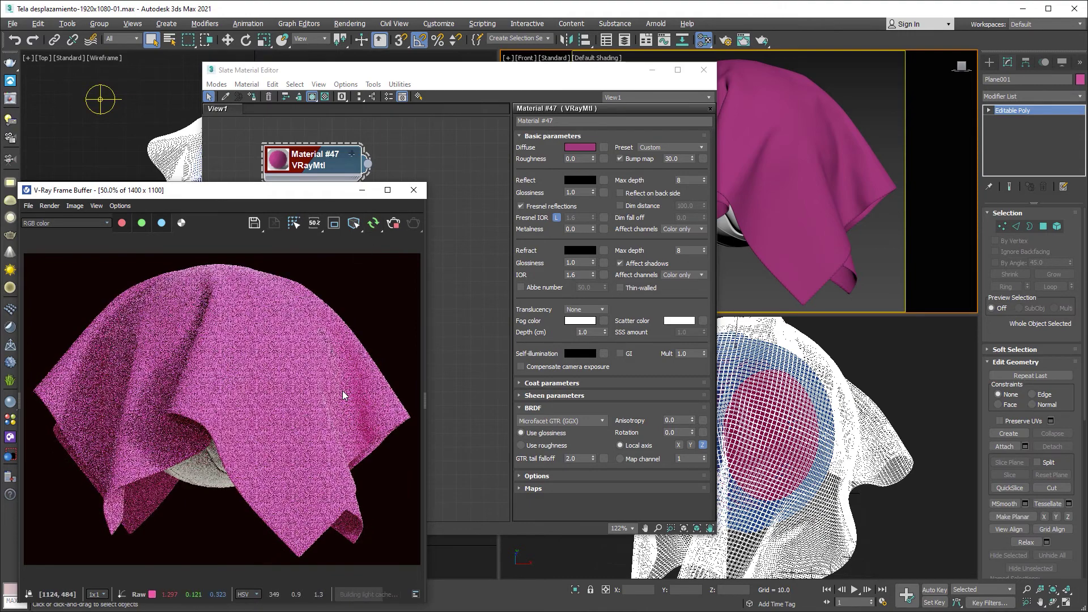
click(447, 447)
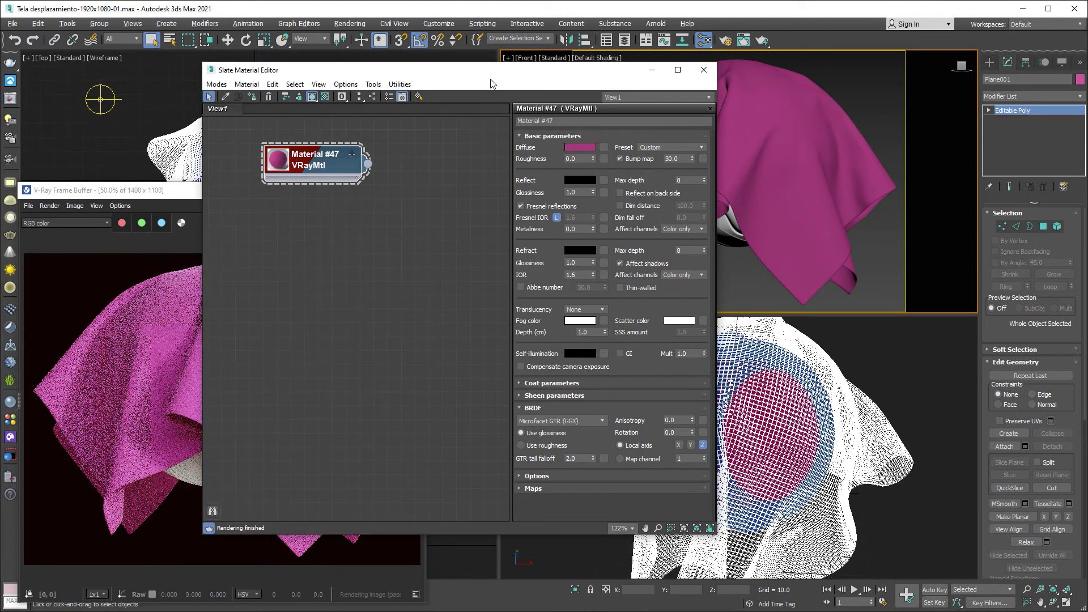
Step: Bring PlaneMap.png into the Slate Material Editor as a bitmap node
click(620, 610)
drag(659, 219, 301, 285)
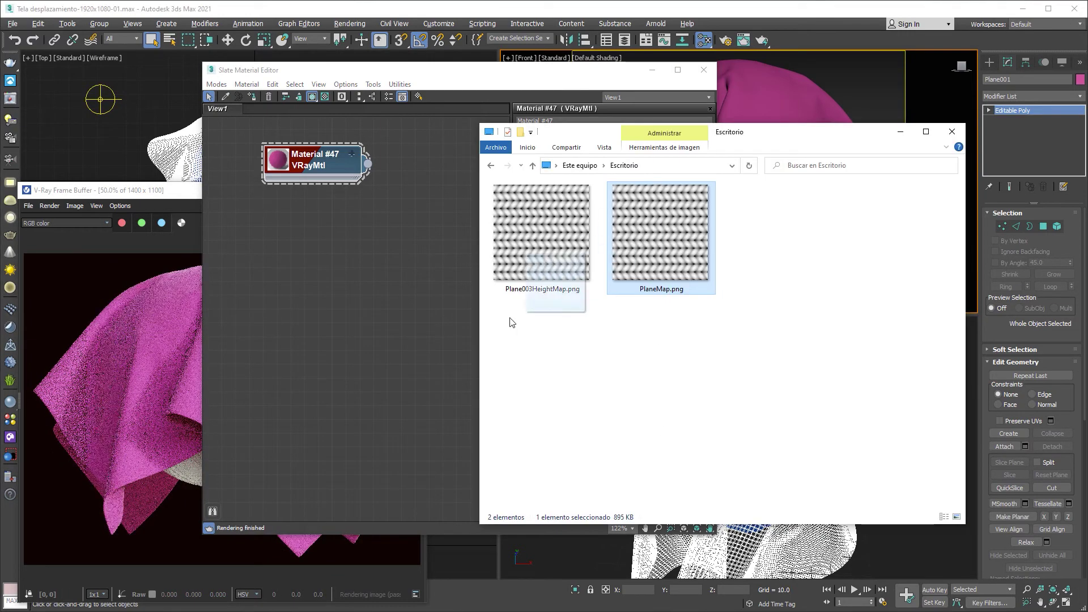
double_click(311, 281)
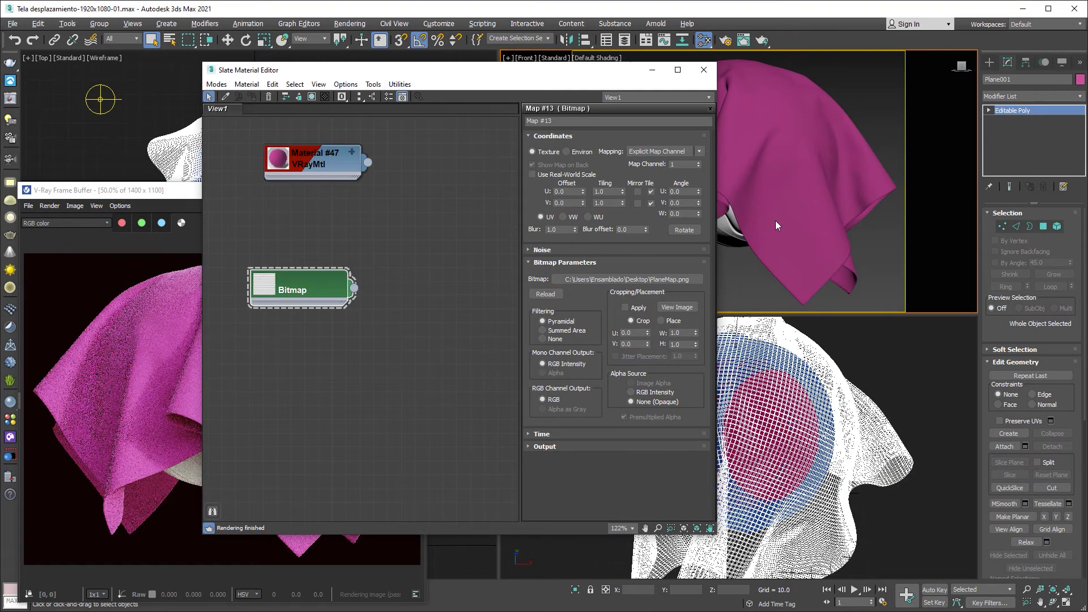
Step: Add a VRayDisplacementMod to the cloth and instance the PlaneMap bitmap into its Texmap
click(1031, 96)
scroll(1043, 397, down, 10)
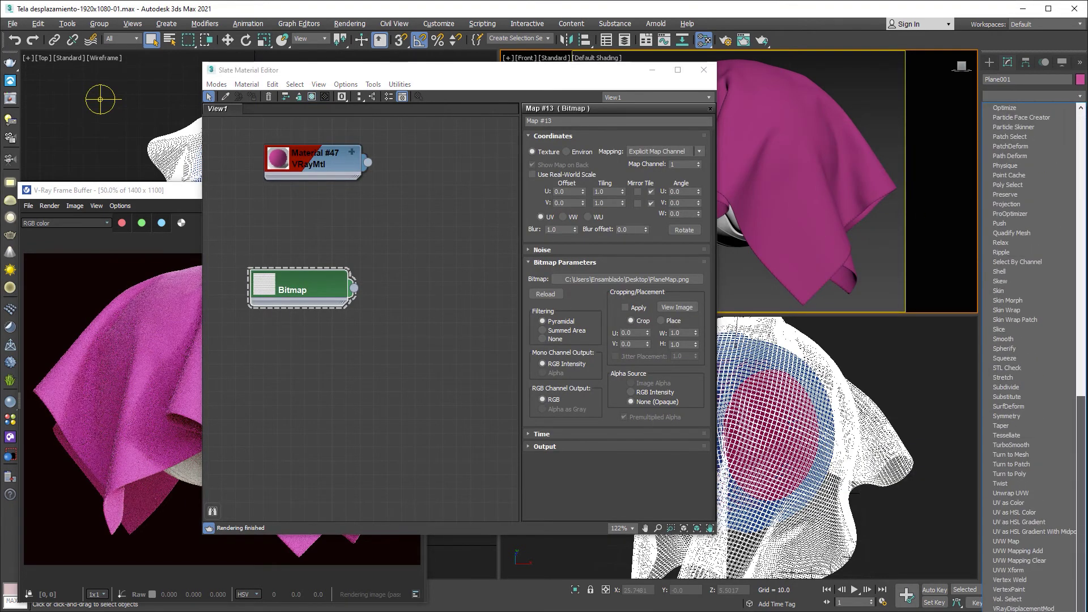
scroll(1050, 491, down, 5)
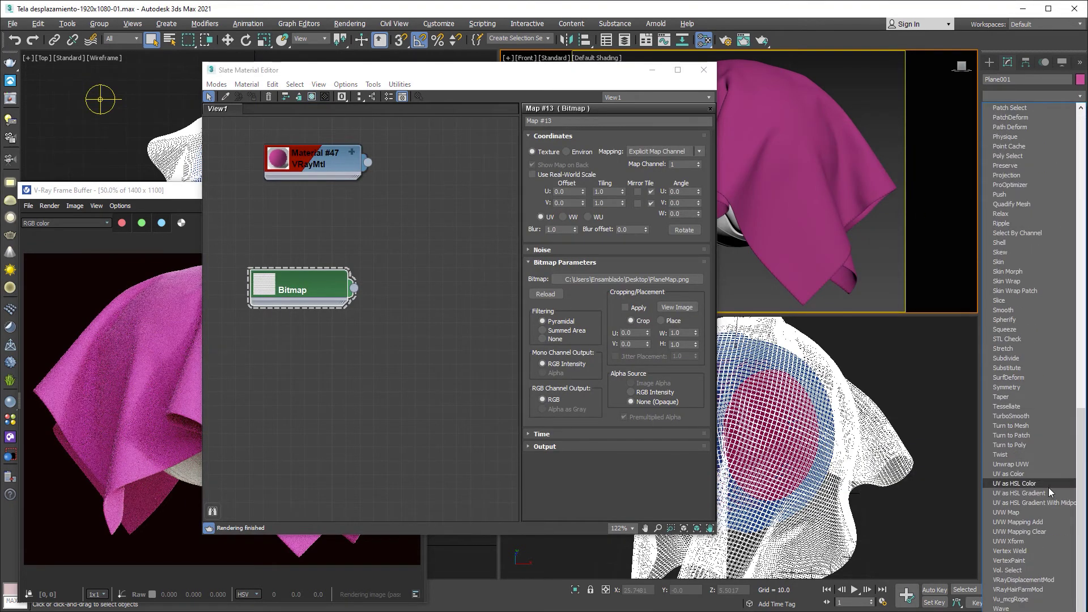
click(1049, 580)
mouse_move(354, 287)
mouse_down()
mouse_move(976, 309)
mouse_move(1043, 296)
mouse_up()
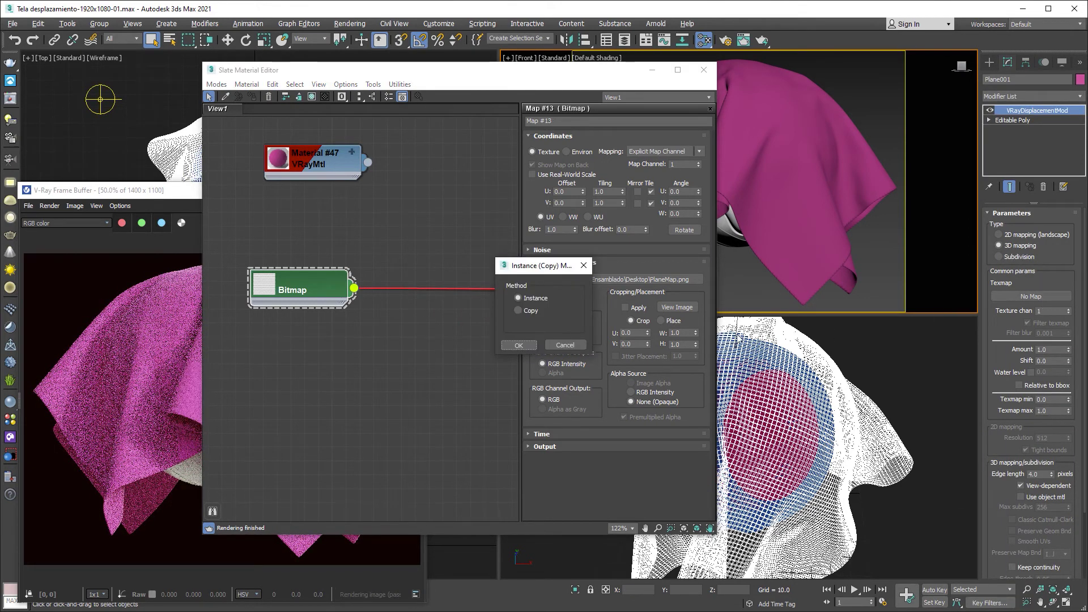
click(533, 347)
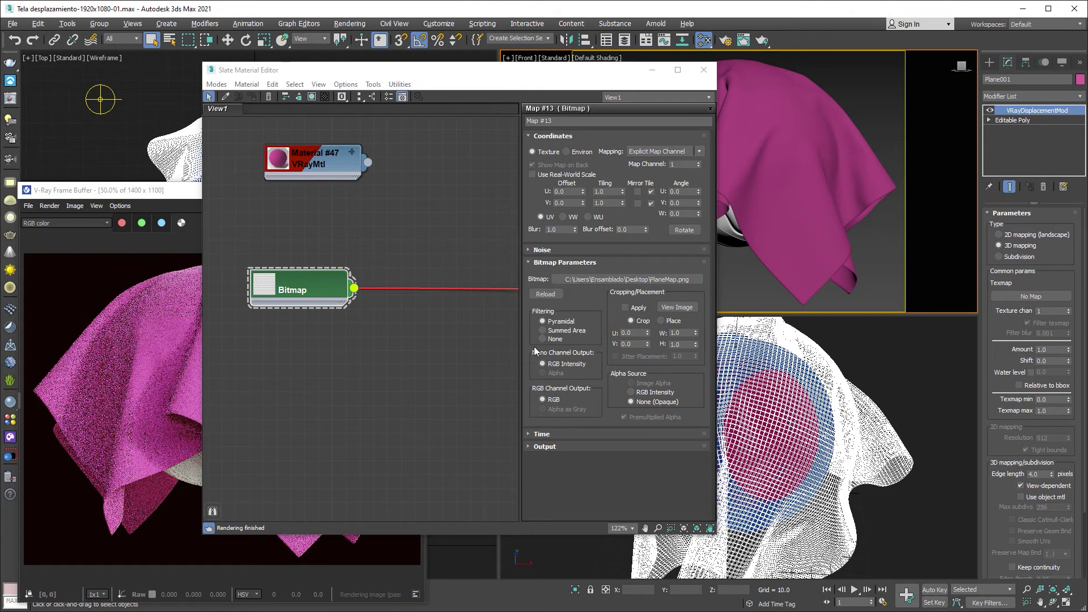
click(190, 194)
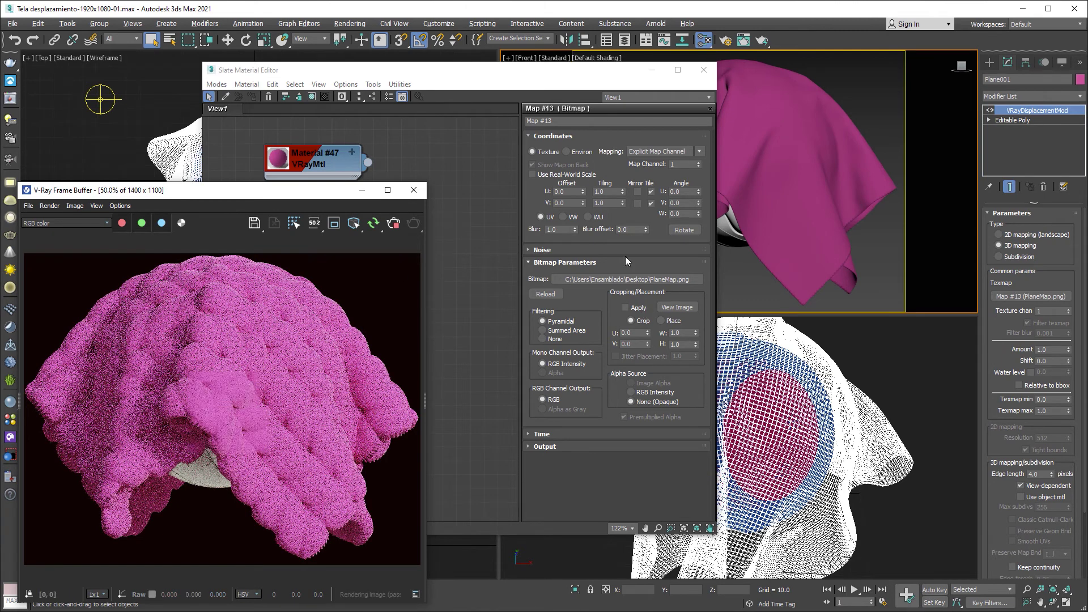
Step: Set the PlaneMap bitmap tiling to 10 in U and V with filtering None
double_click(610, 191)
text(10)
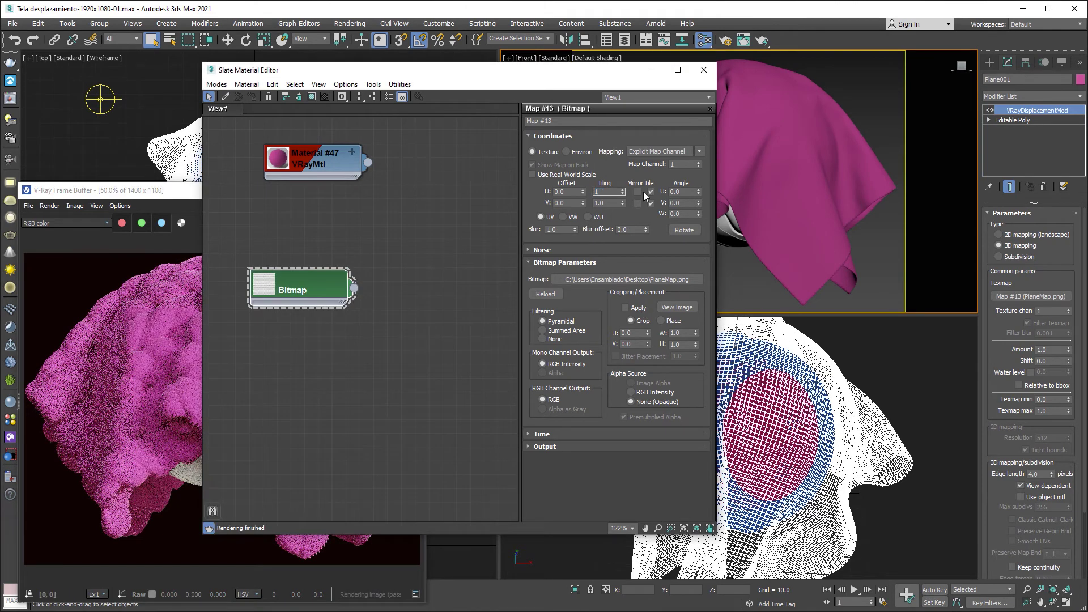
key(Tab)
text(10)
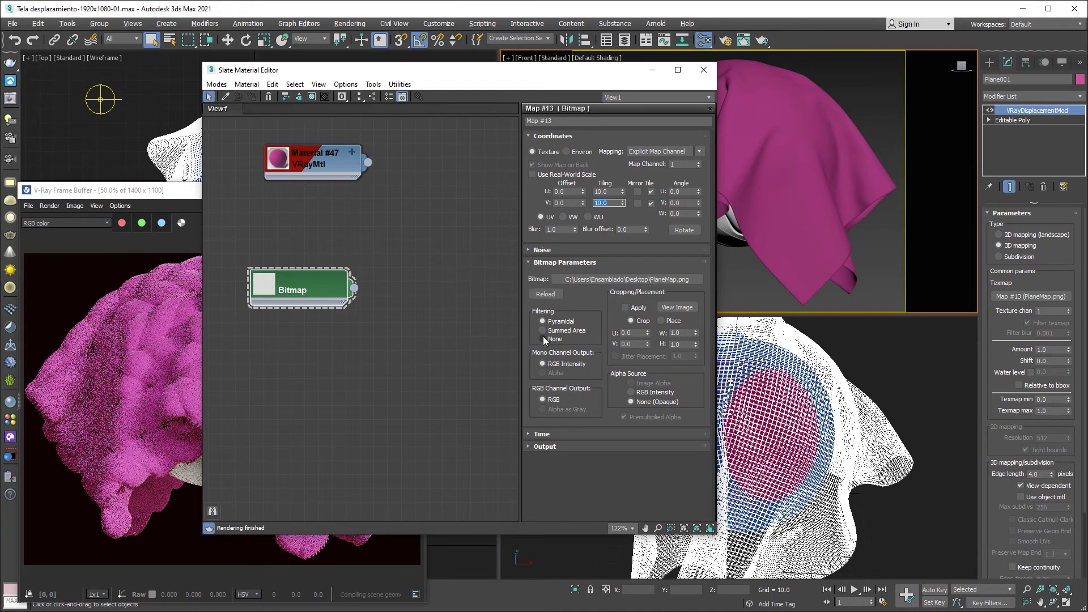
click(542, 339)
click(195, 194)
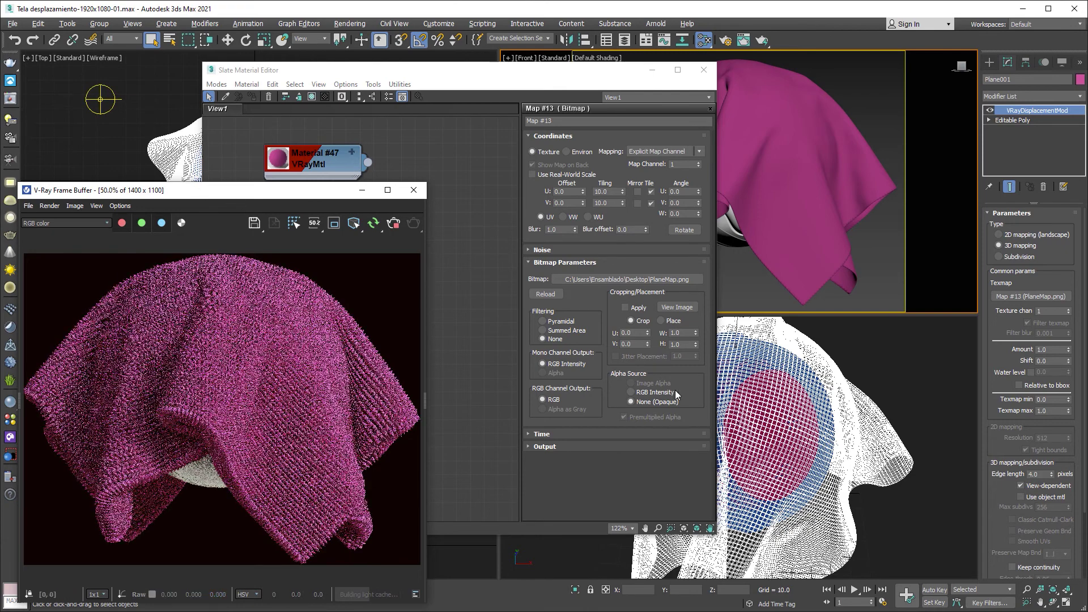
Step: Lower the VRayDisplacementMod amount to 0.15
double_click(1041, 350)
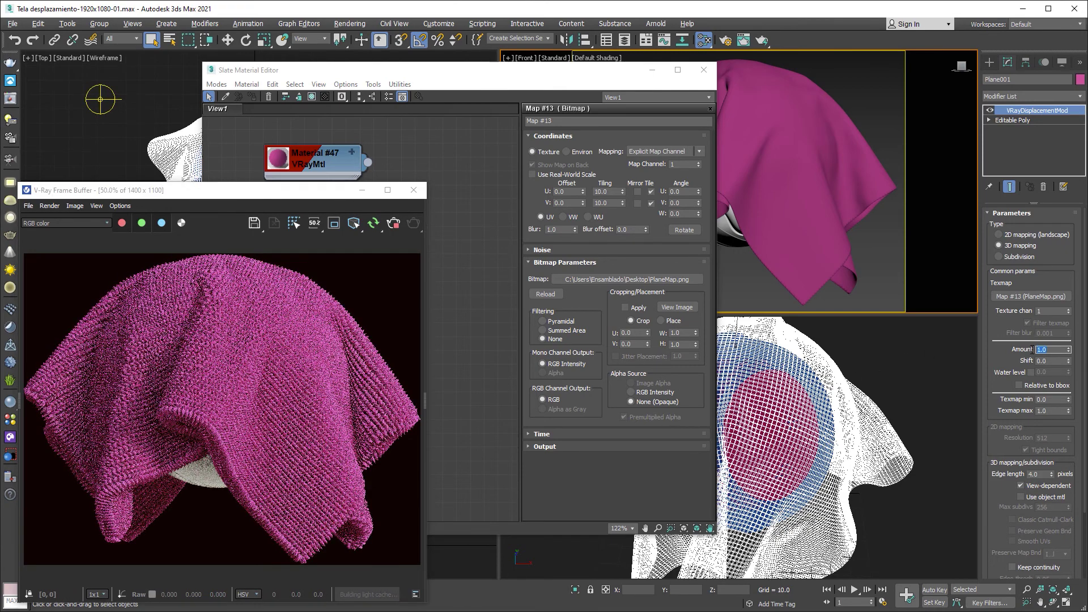
text(0.15)
key(Return)
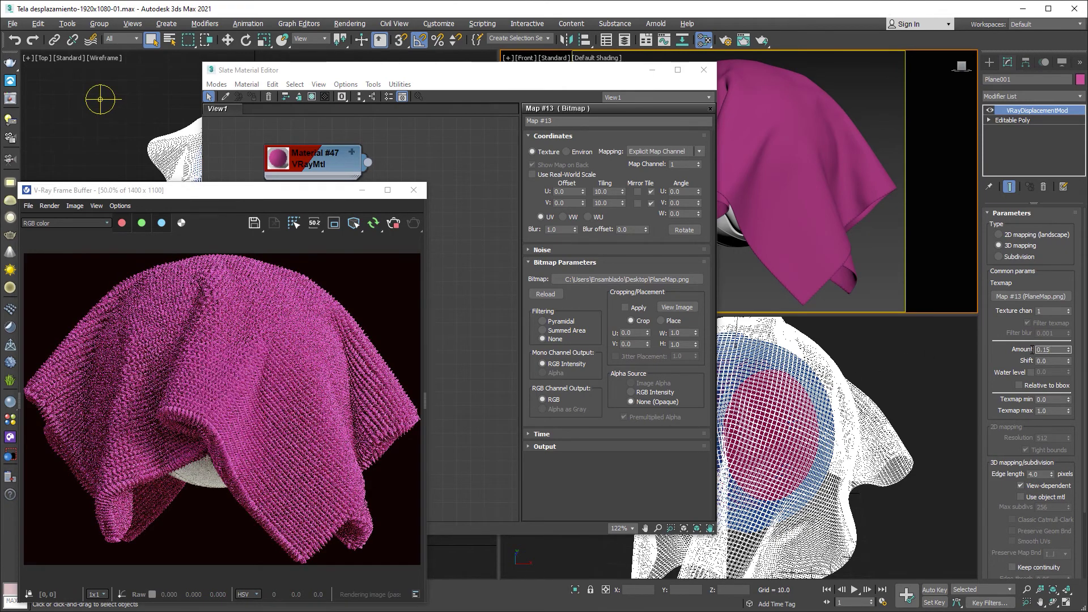
key(Return)
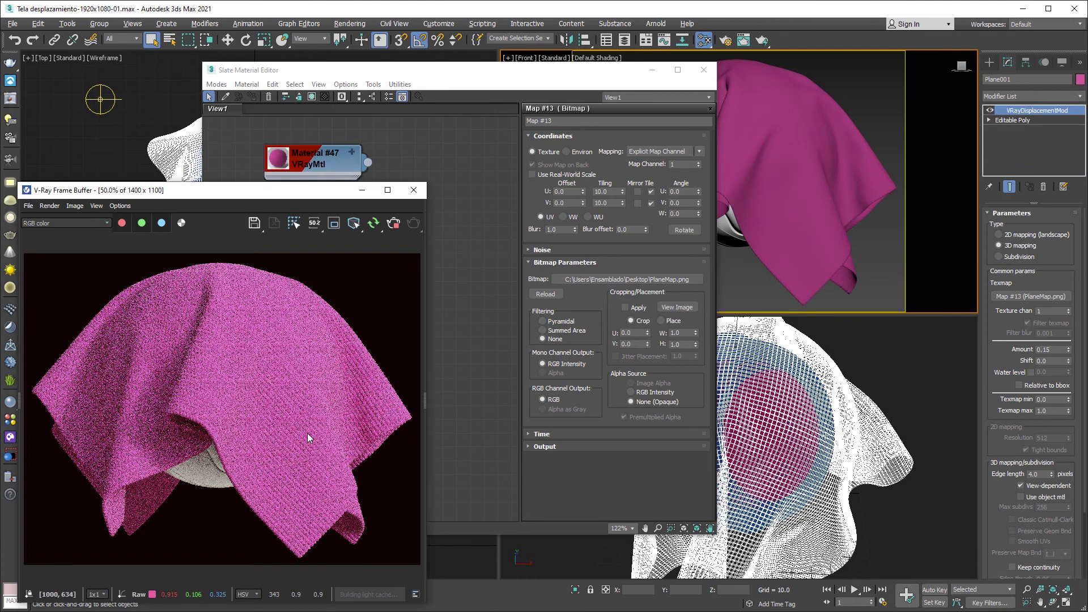
double_click(291, 465)
middle_drag(292, 464, 267, 374)
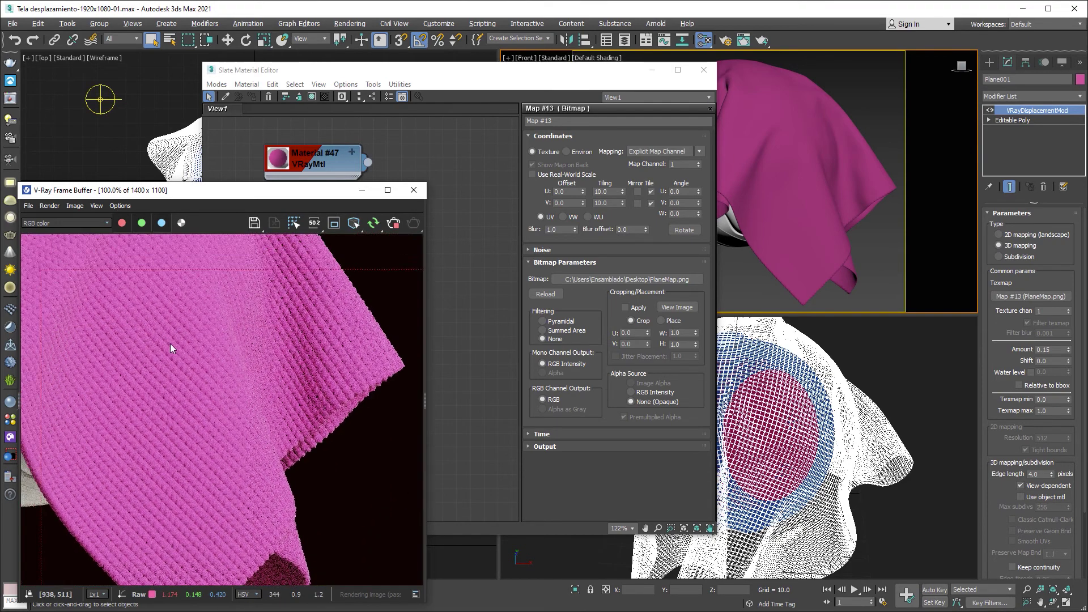
scroll(168, 375, down, 2)
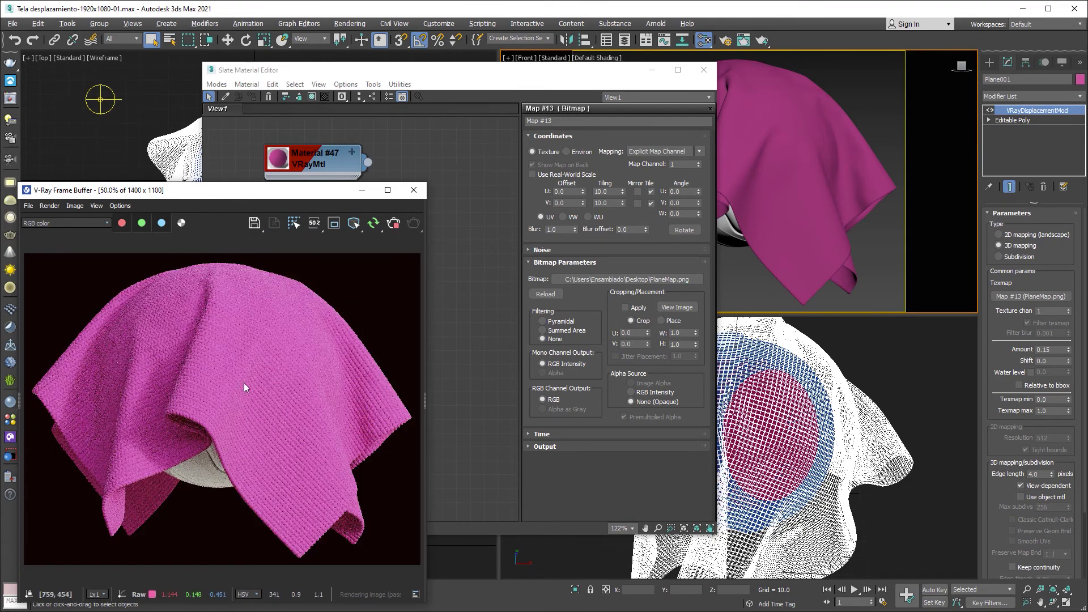
scroll(247, 383, up, 2)
mouse_move(247, 383)
middle_down()
mouse_move(233, 331)
mouse_move(249, 371)
mouse_move(268, 356)
middle_up()
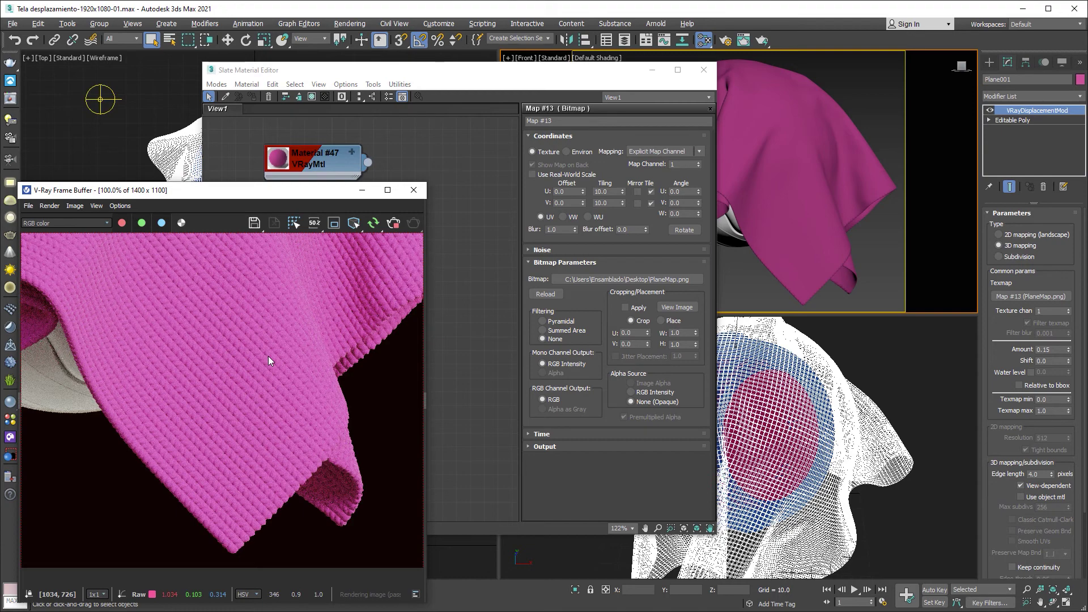
middle_drag(202, 307, 253, 445)
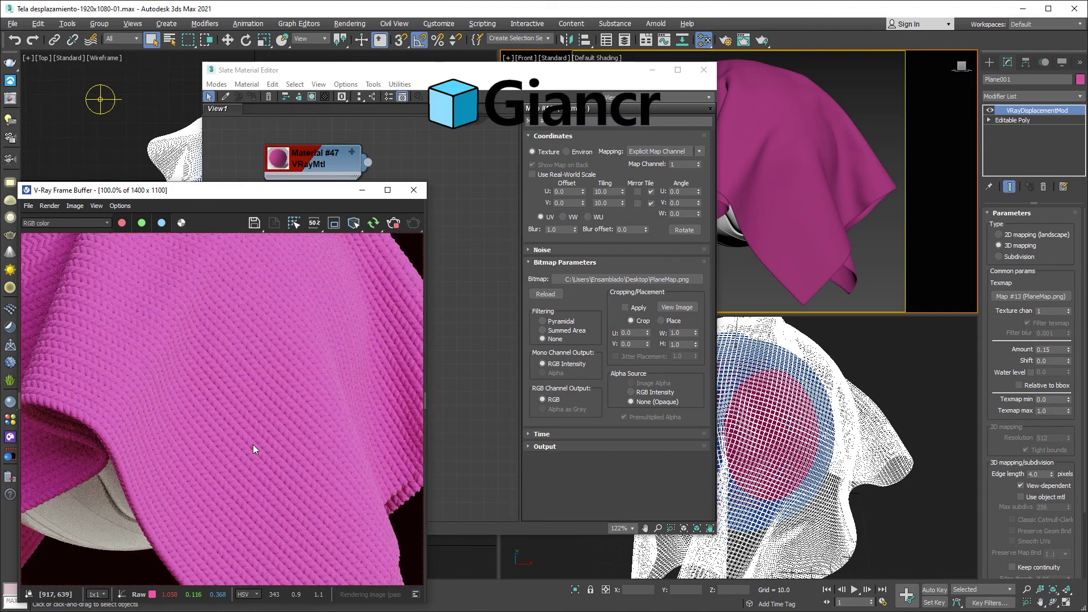
scroll(252, 444, down, 1)
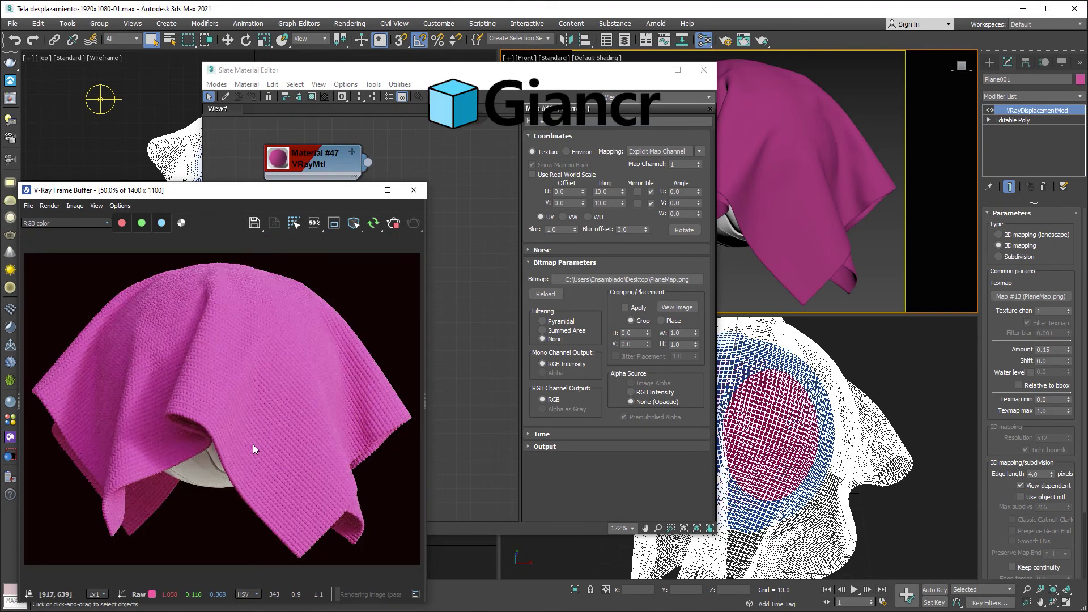